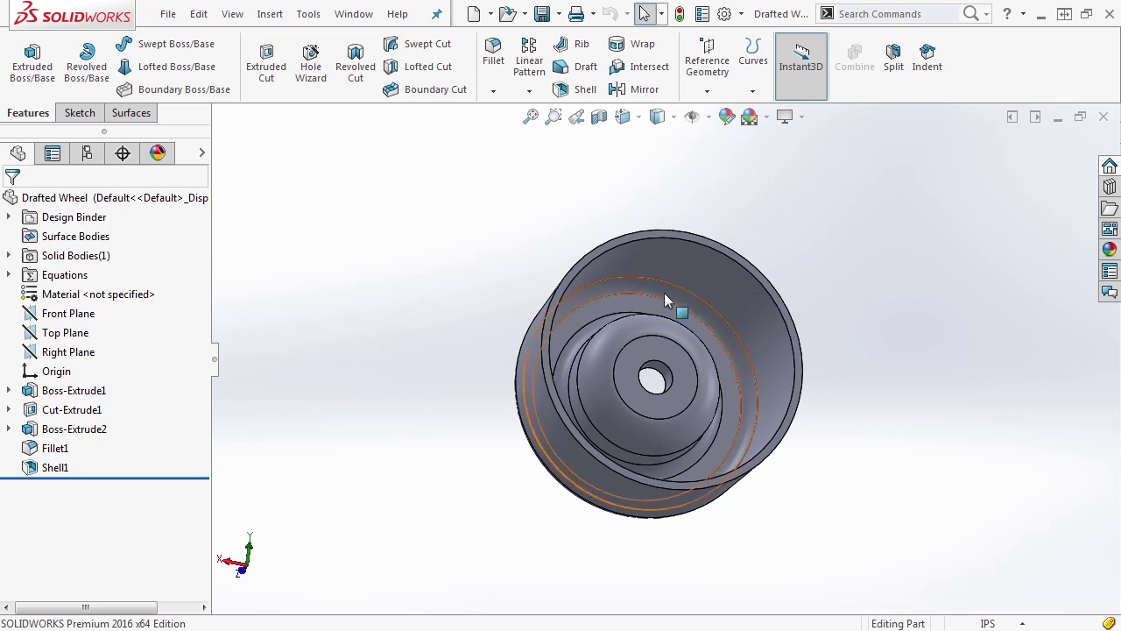
Start a new sketch on the flat ring-shaped face around the hub hole inside the wheel.
middle_drag(841, 427, 843, 484)
scroll(666, 342, down, 1)
scroll(665, 342, down, 2)
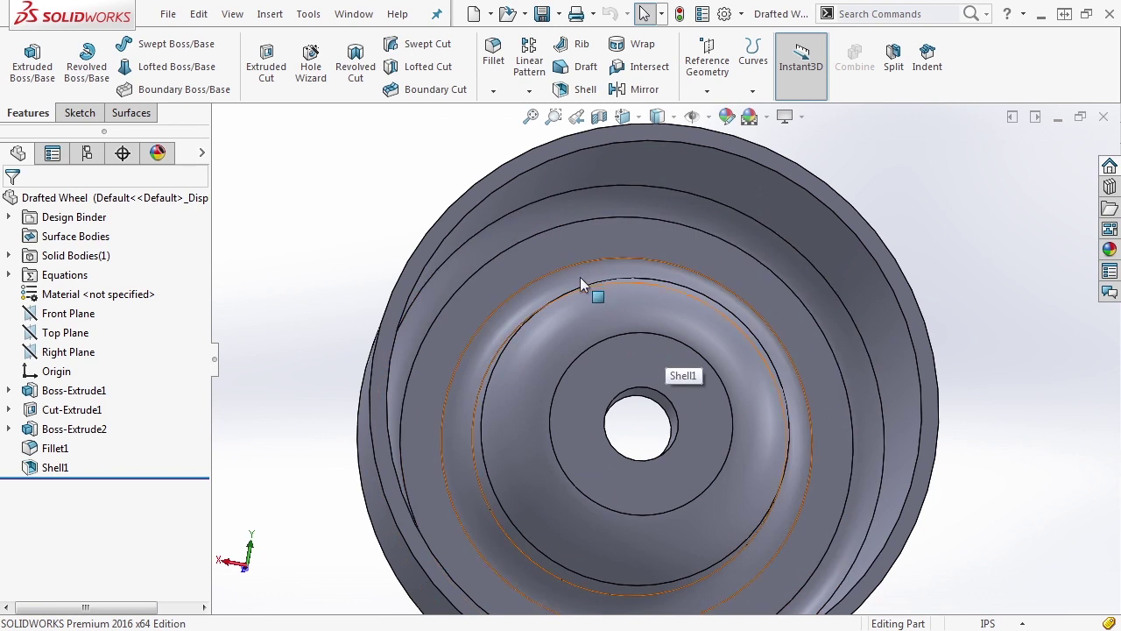
middle_drag(604, 335, 640, 349)
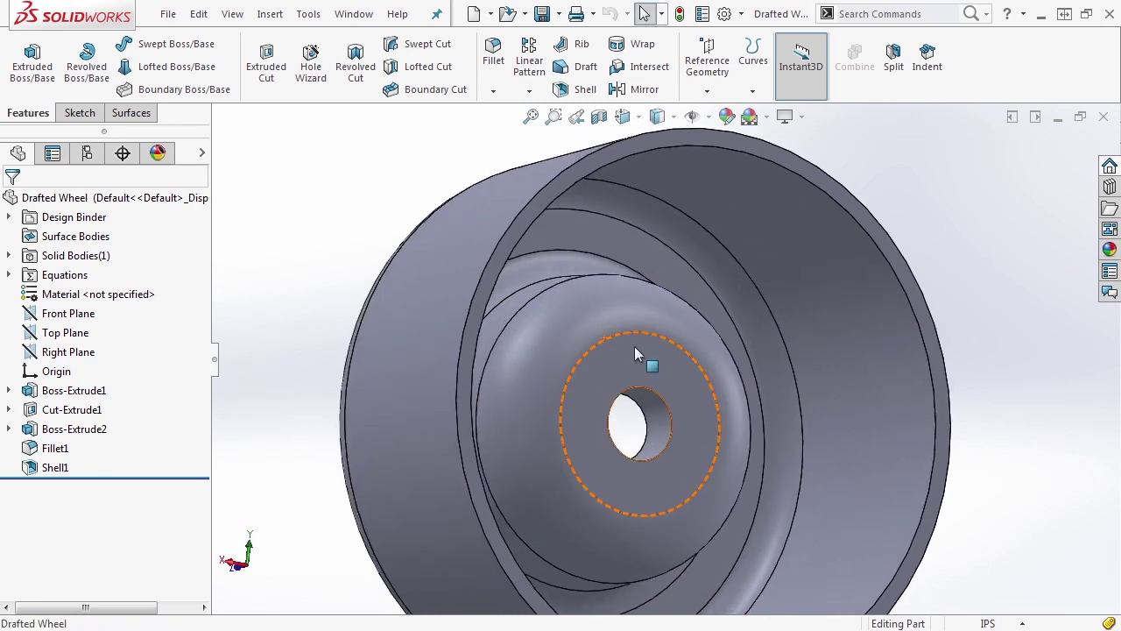
click(637, 353)
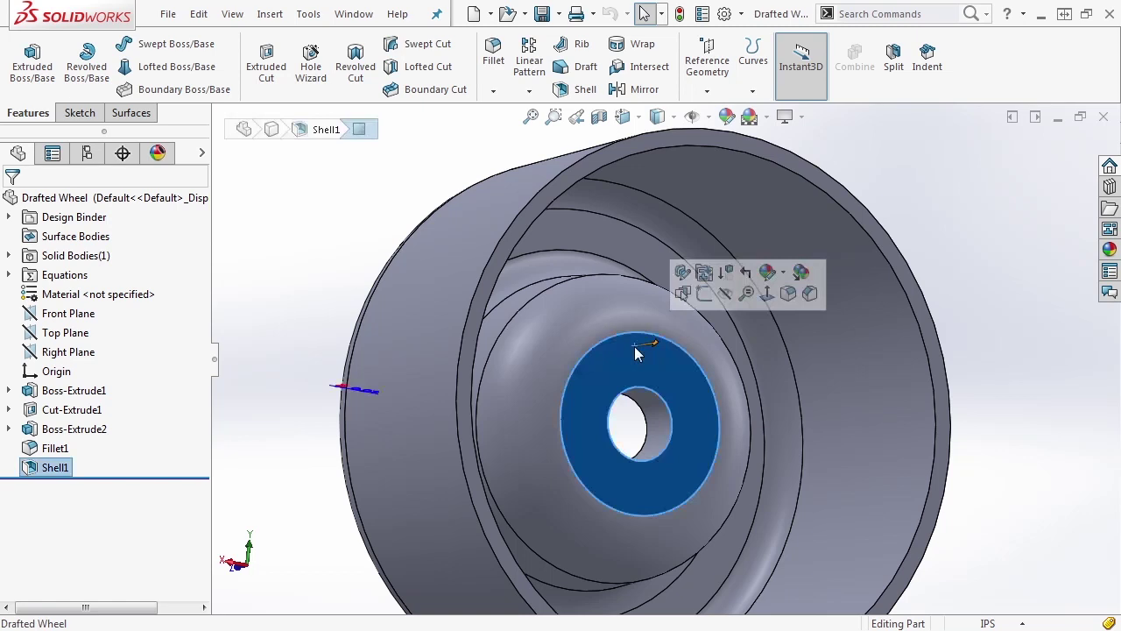
click(705, 293)
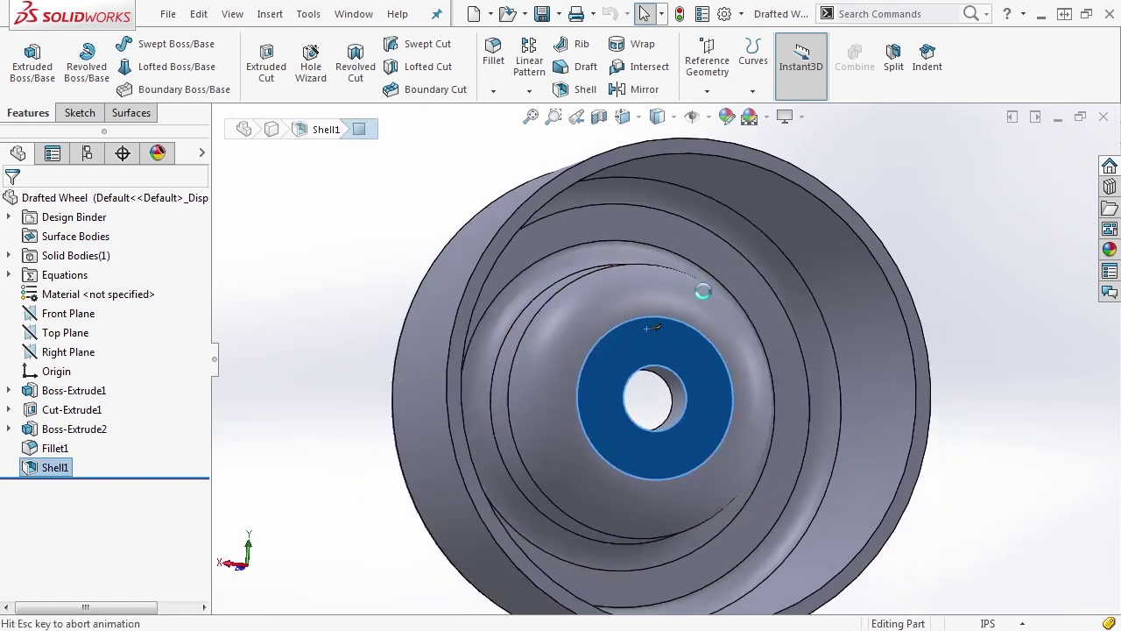
click(858, 178)
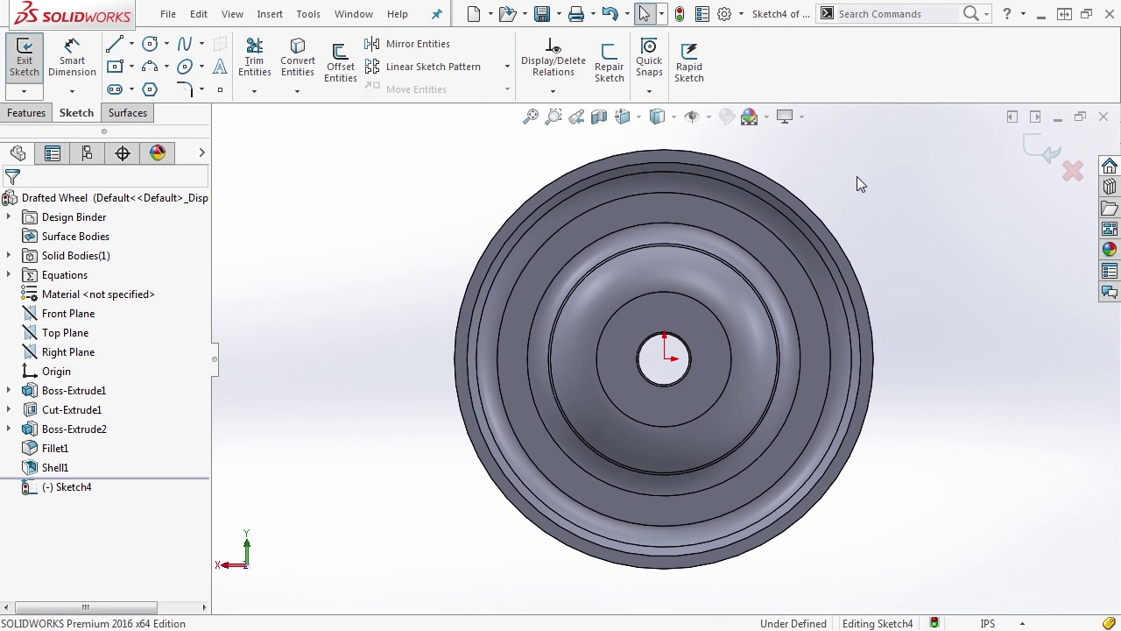
Sketch a vertical line about 0.31 in long from the hub face's upper edge to the inner edge of the rim.
click(114, 44)
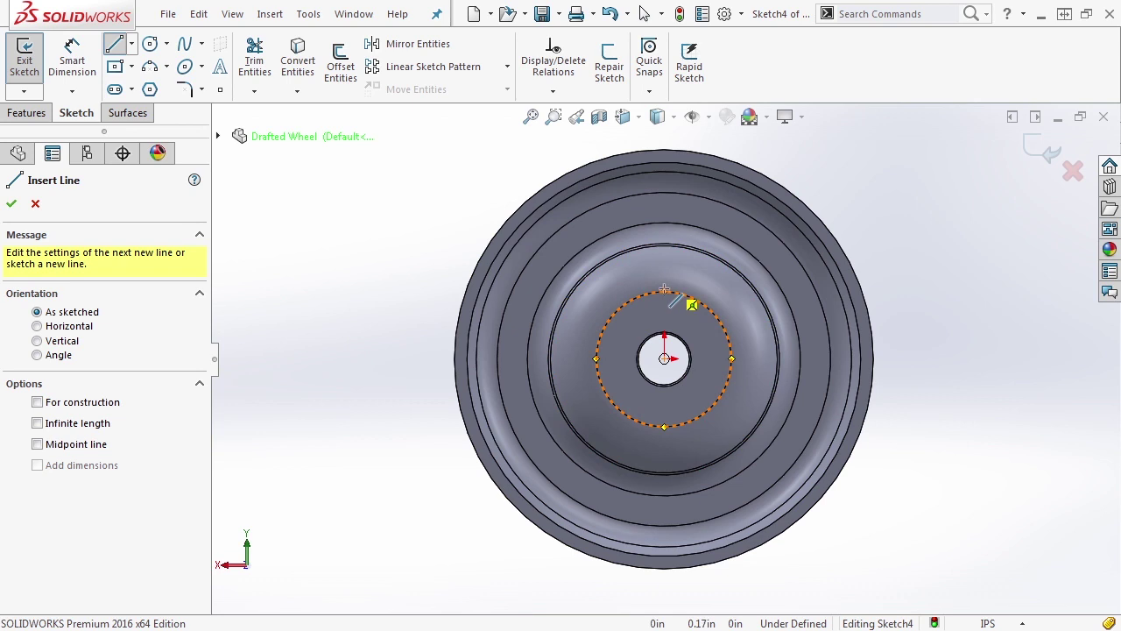
click(664, 291)
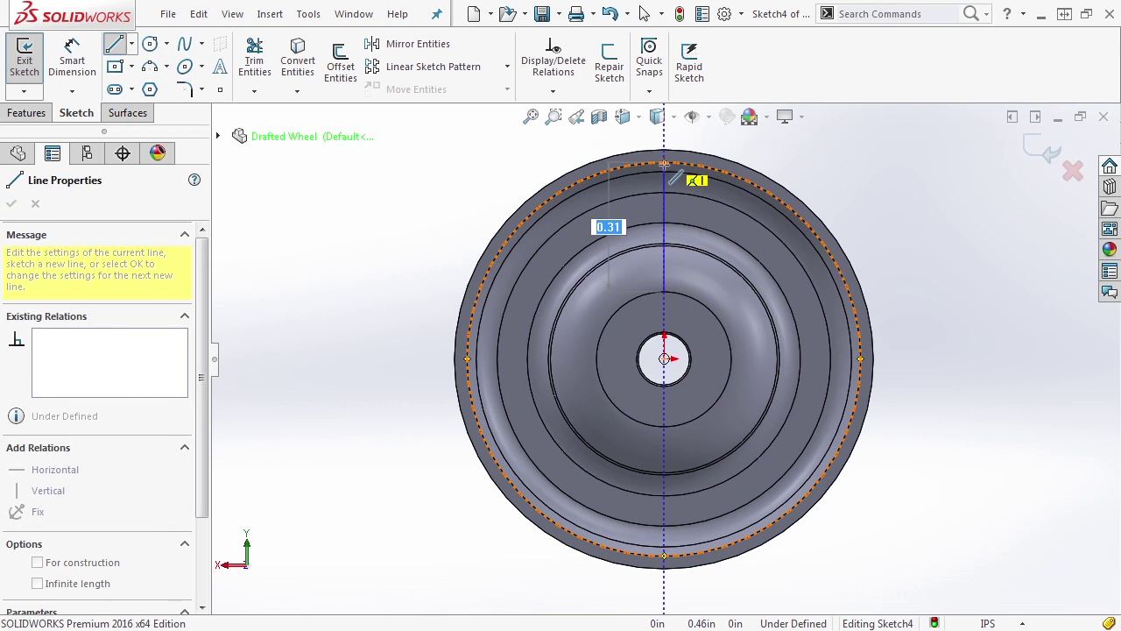
click(665, 164)
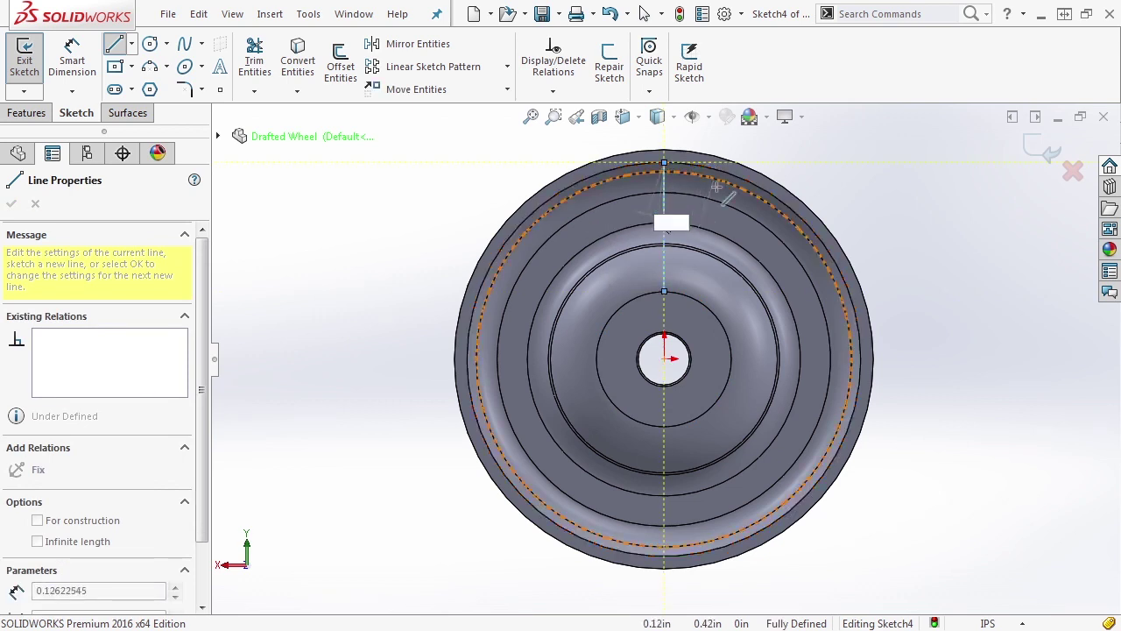
key(Escape)
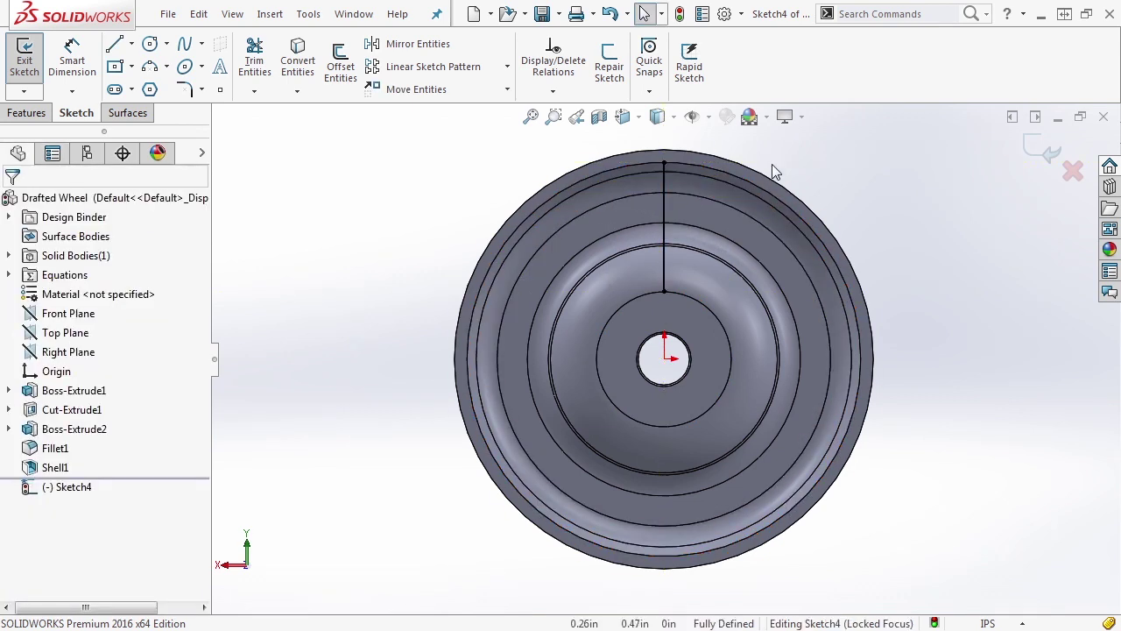
Check the line's outer endpoint against the inner wheel wall and finish the sketch.
middle_drag(666, 359, 585, 208)
scroll(589, 188, down, 2)
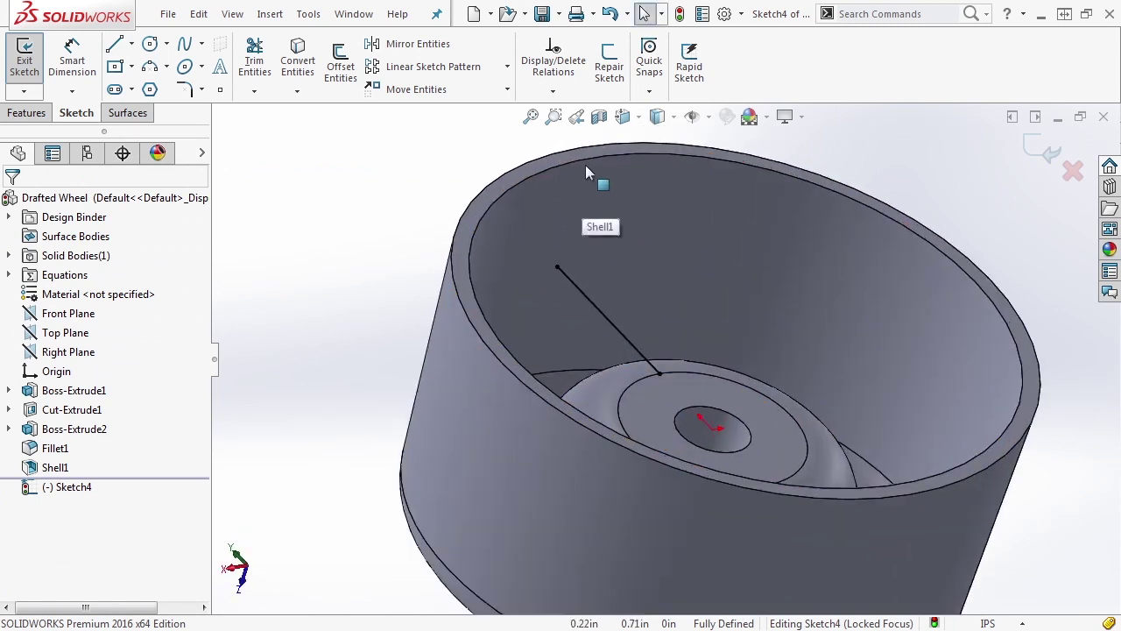
click(556, 268)
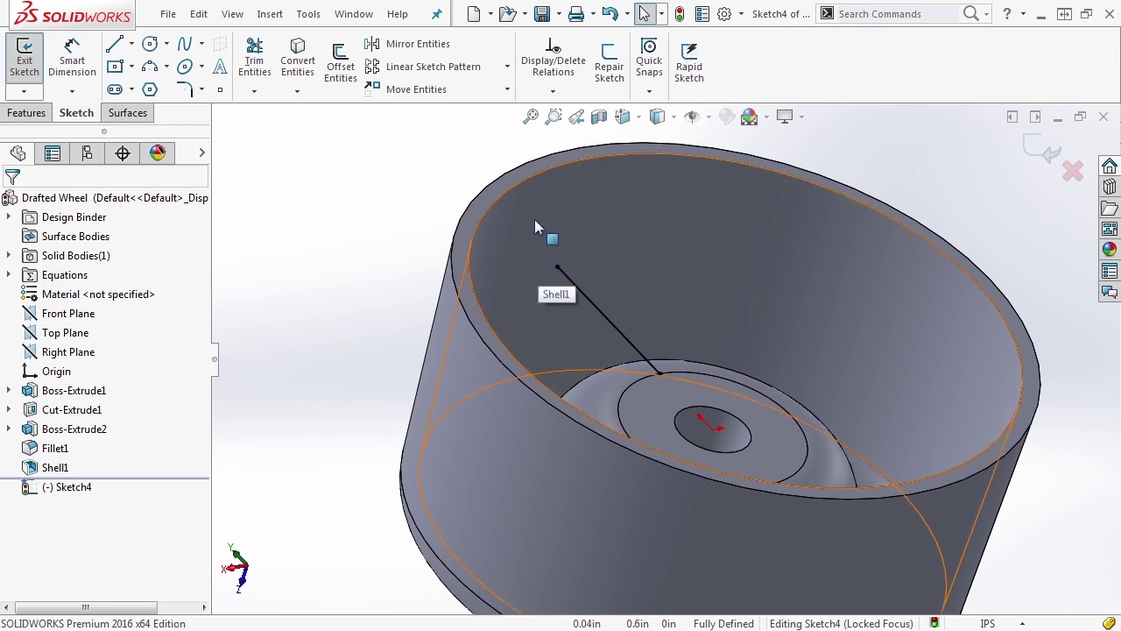
drag(566, 268, 556, 268)
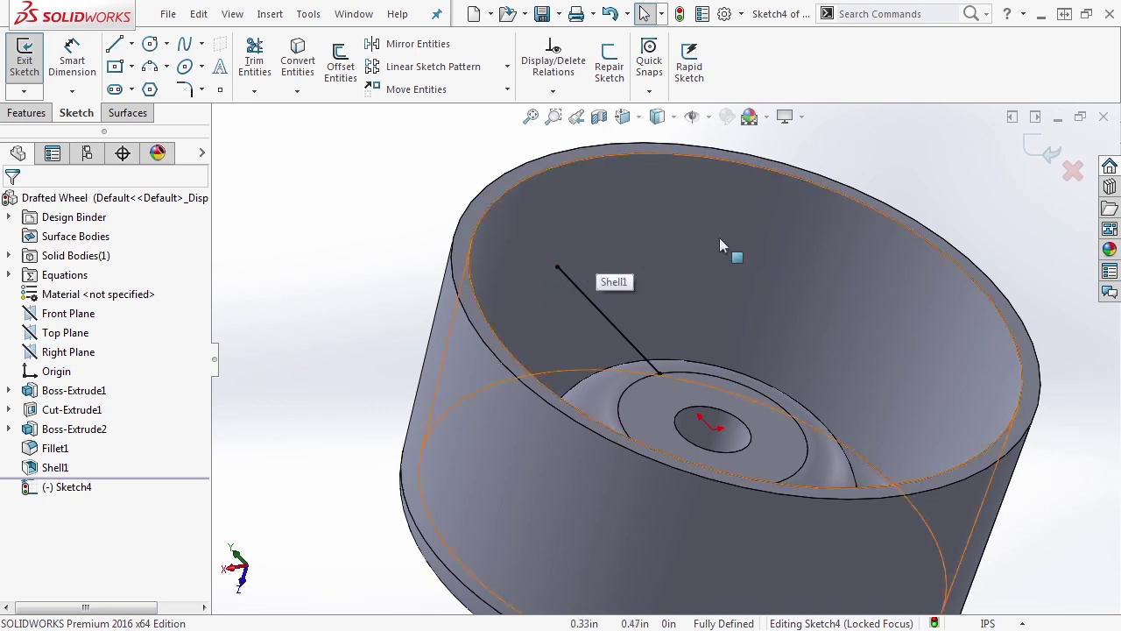
click(1031, 152)
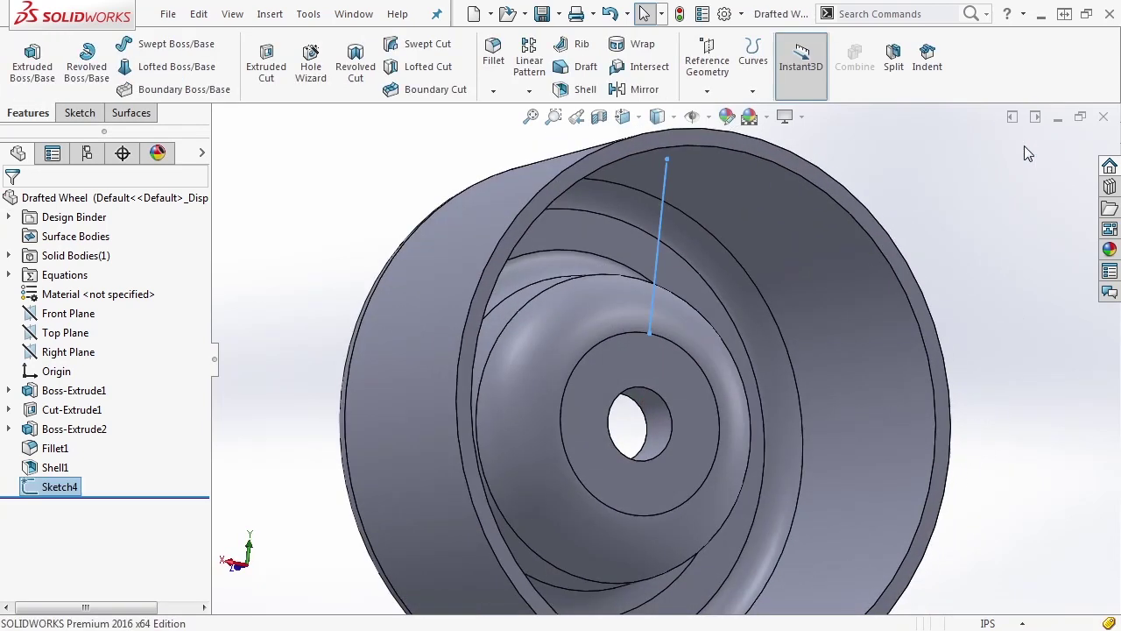
Create a rib from the line sketch with its extrusion direction set normal to the sketch.
click(270, 14)
mouse_move(312, 102)
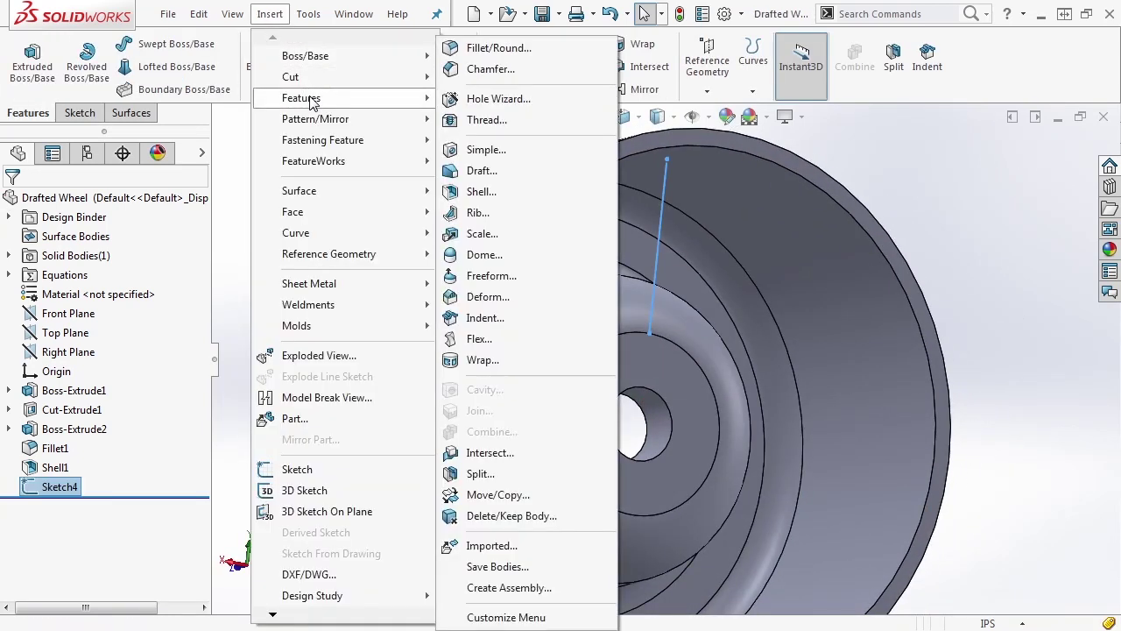
click(478, 213)
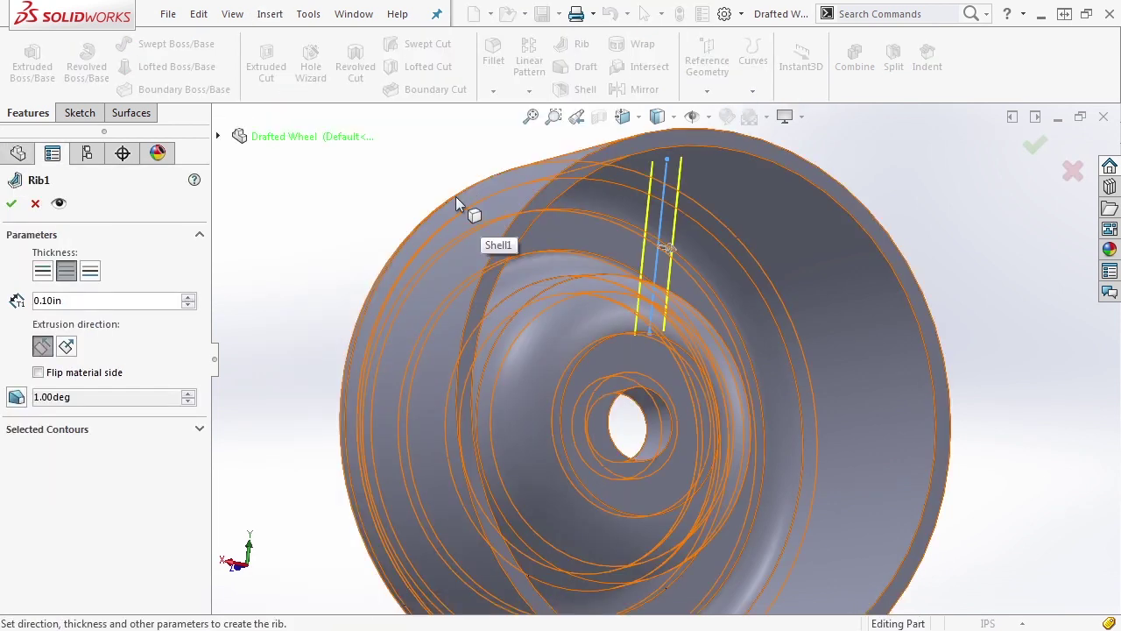
middle_drag(443, 227, 373, 202)
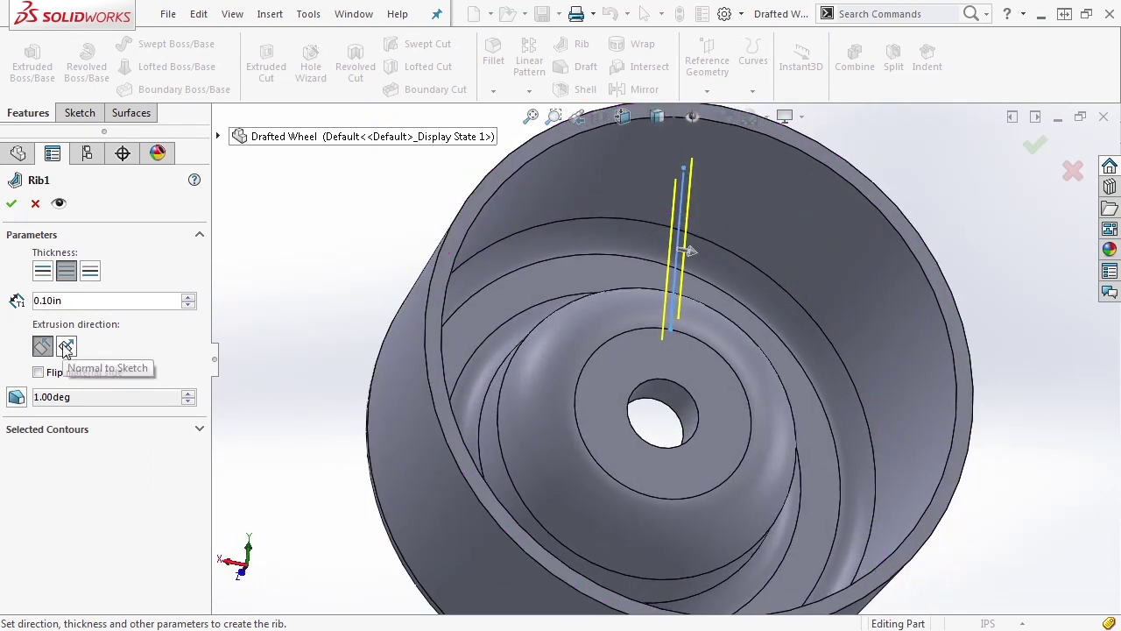
mouse_move(744, 476)
middle_down()
mouse_move(752, 438)
mouse_move(714, 408)
middle_up()
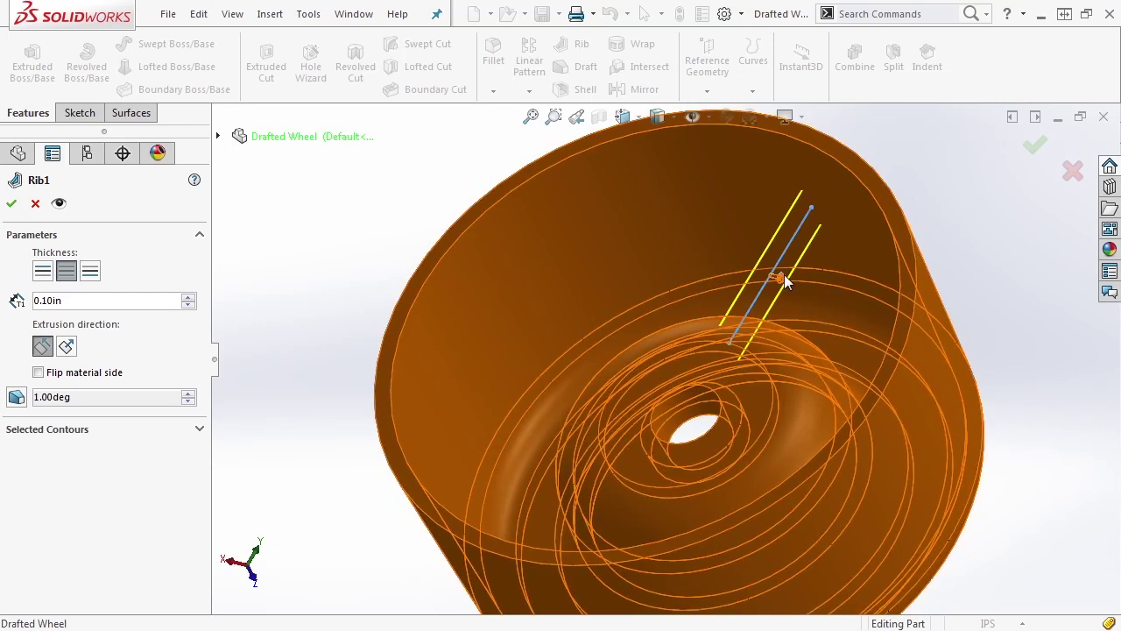
click(67, 347)
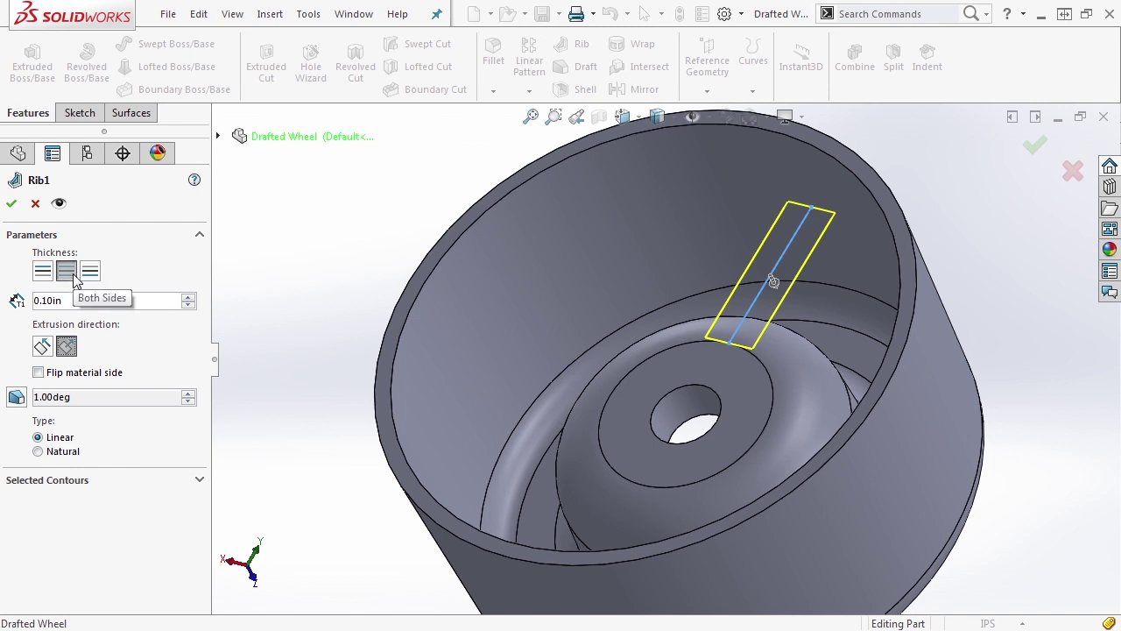
Link the rib thickness to the global variable Ribs.
click(73, 302)
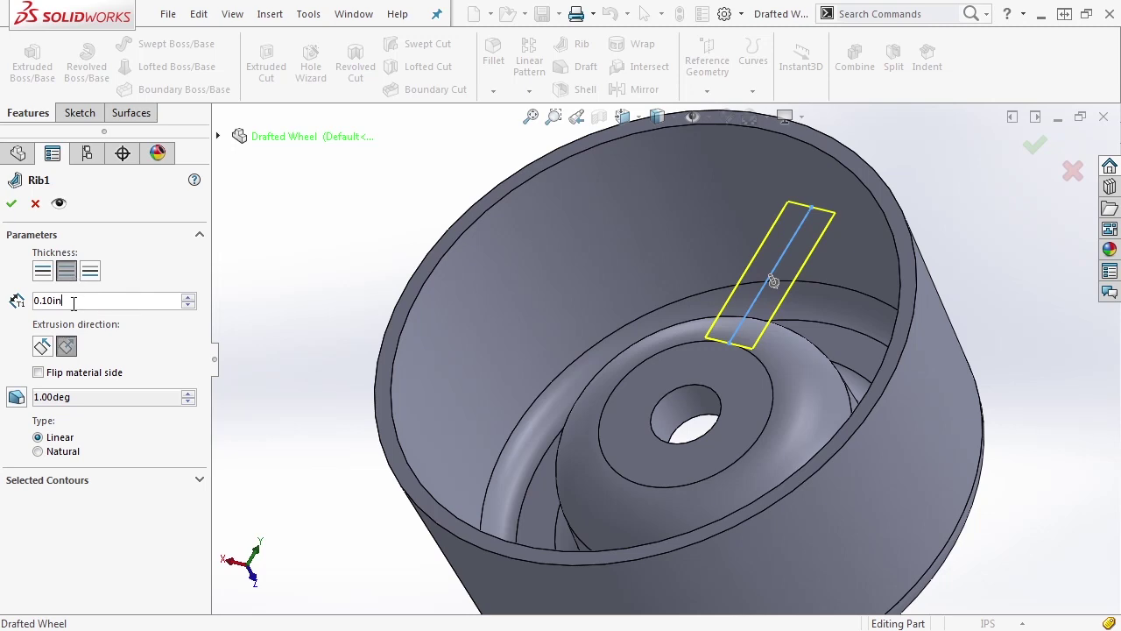
drag(96, 301, 25, 306)
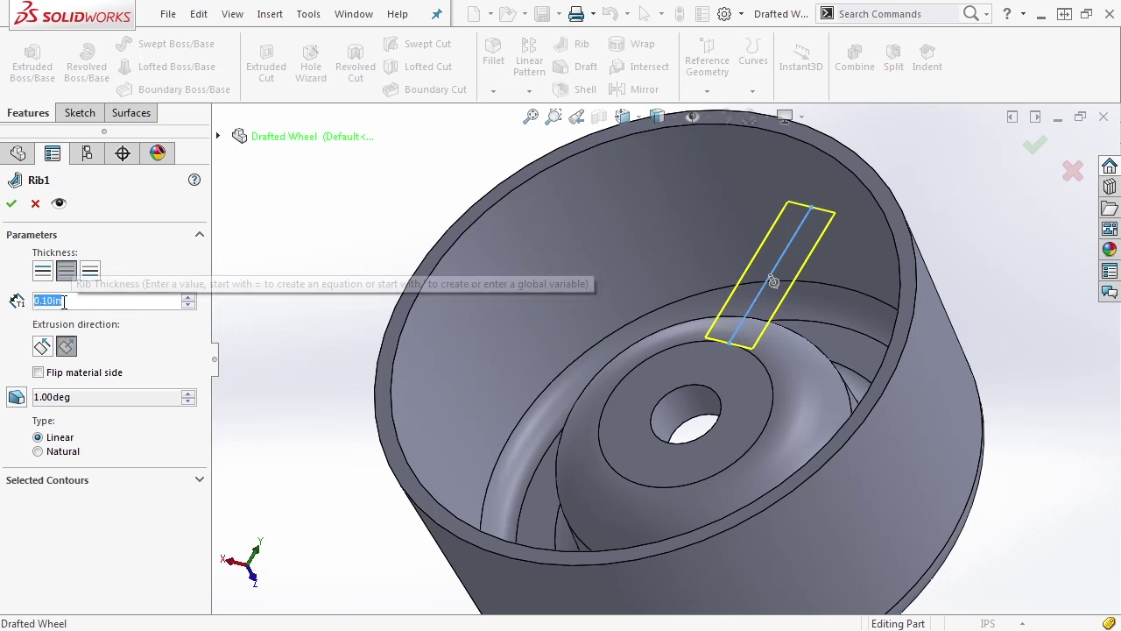
text(=)
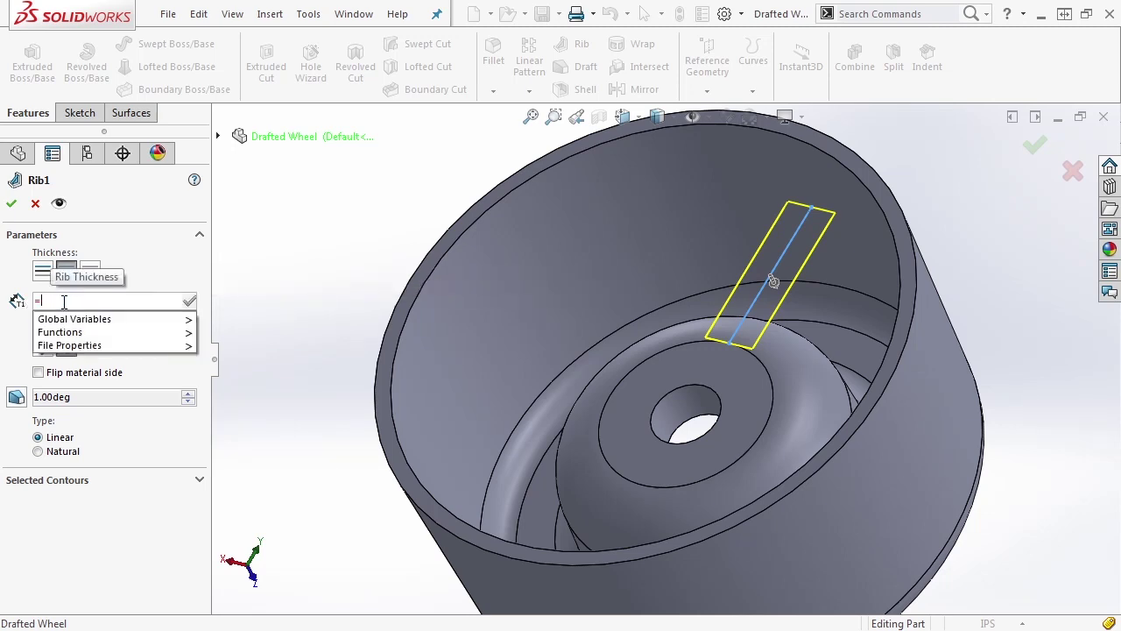
mouse_move(87, 319)
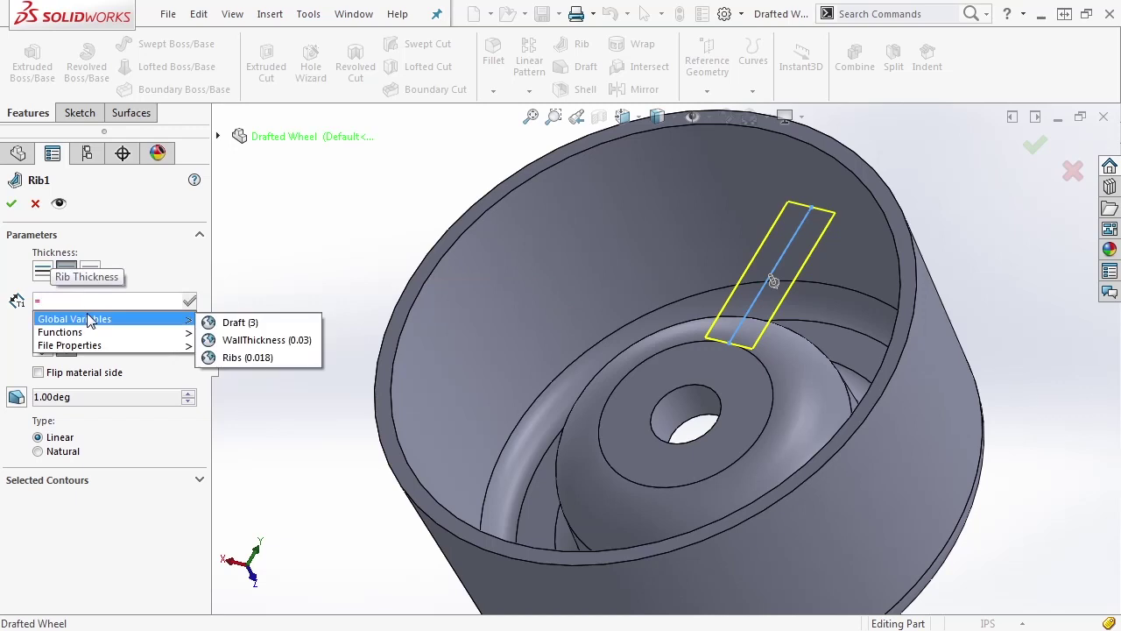
click(246, 357)
click(190, 302)
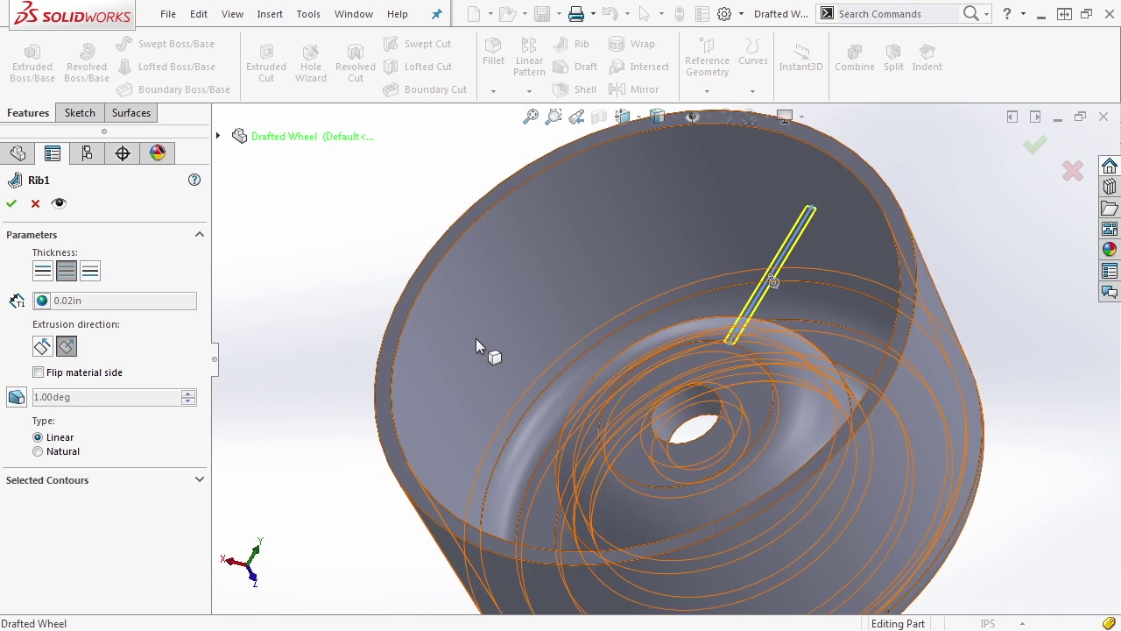
Enable outward draft on the rib, link its angle to the global variable Draft, and accept the rib.
click(16, 398)
click(92, 430)
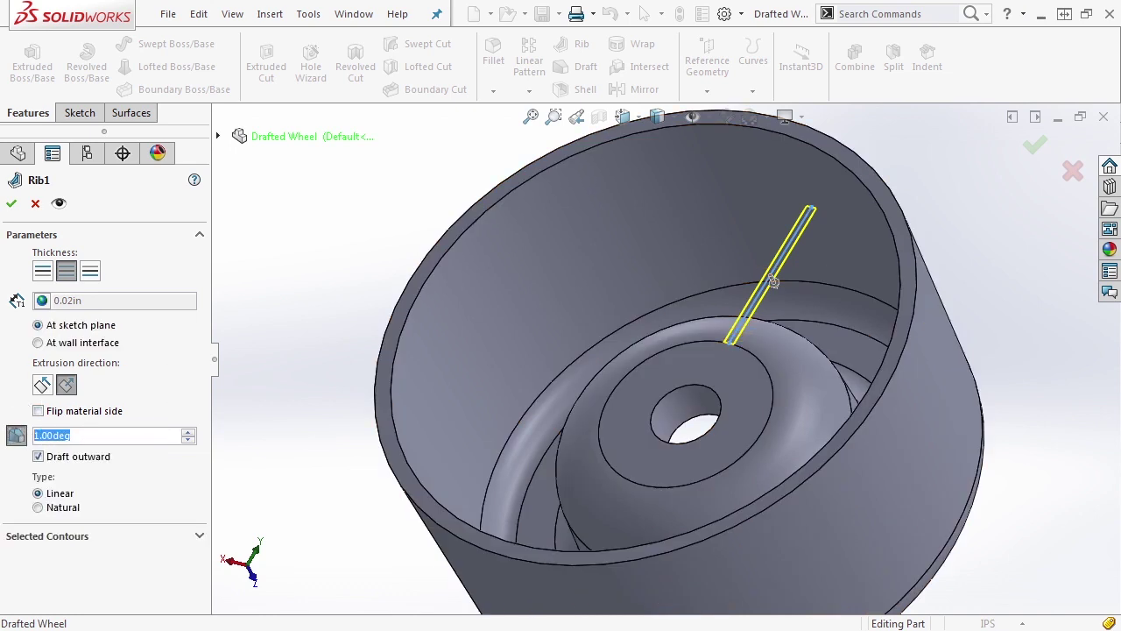
text(=)
mouse_move(73, 456)
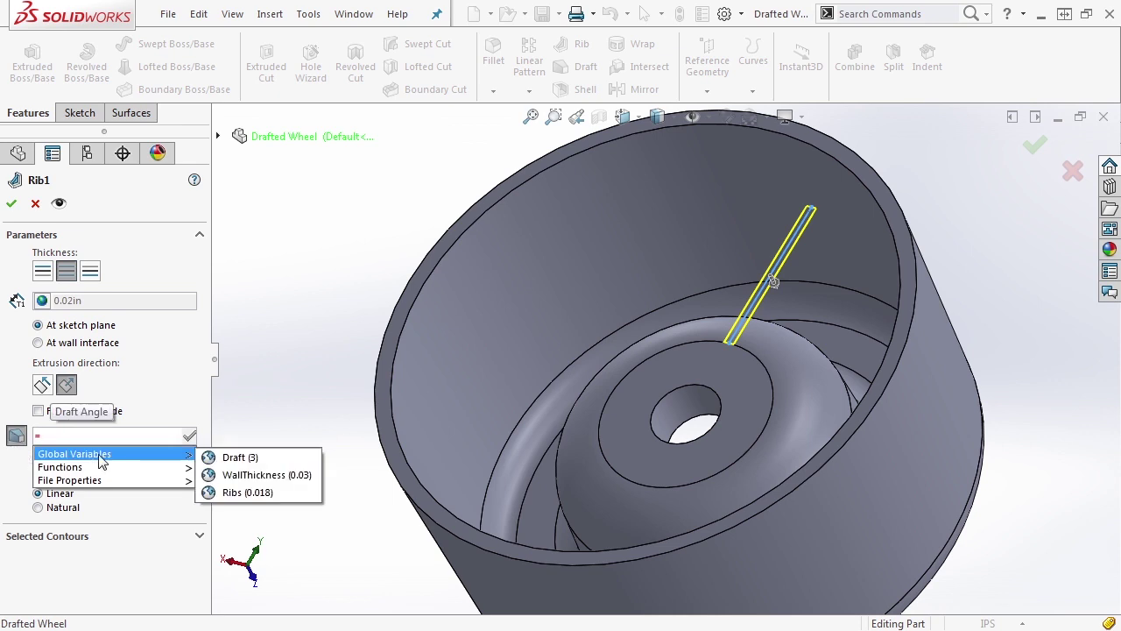
click(226, 457)
click(189, 437)
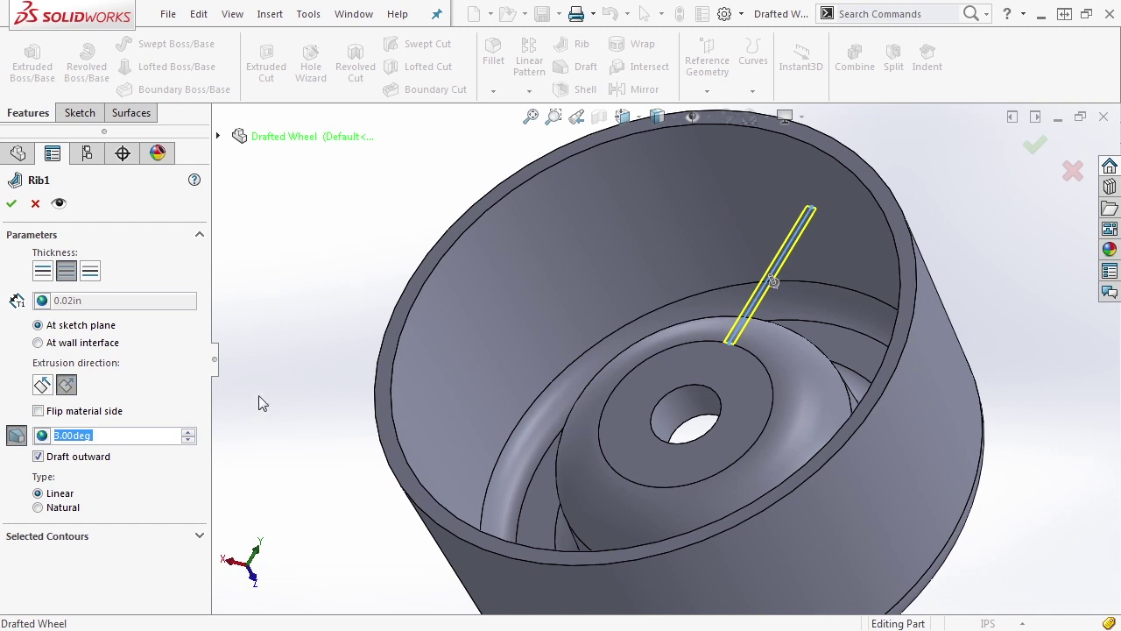
click(11, 203)
Examine the new rib's tapered sides from the back of the wheel.
middle_drag(279, 269, 451, 378)
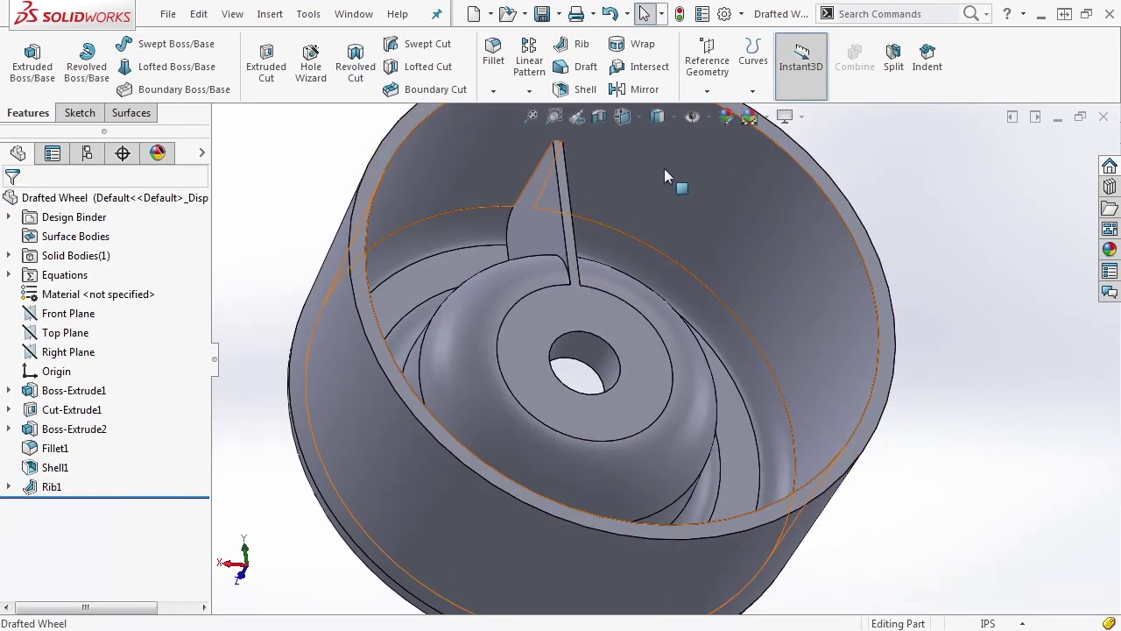
click(622, 116)
click(699, 193)
scroll(678, 243, down, 4)
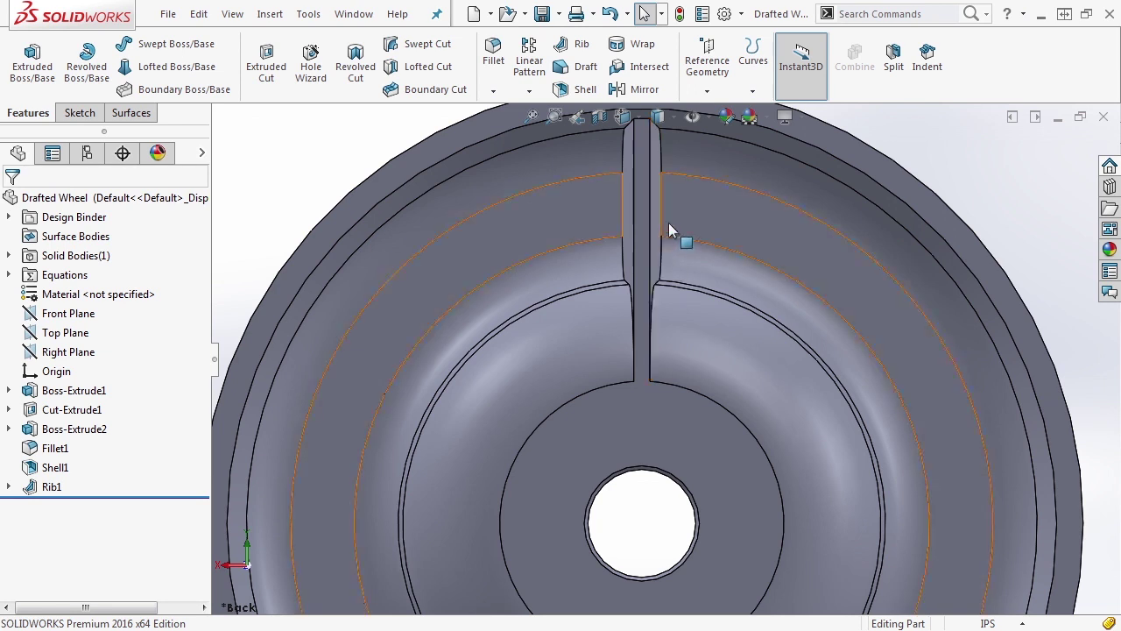
scroll(682, 254, up, 4)
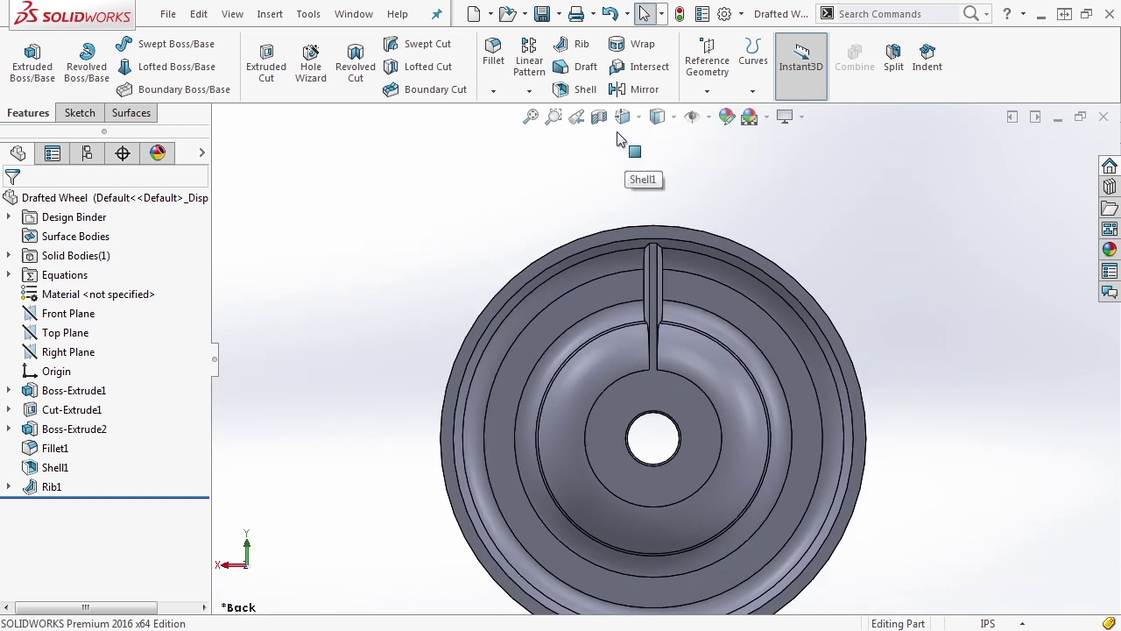
Apply a section view parallel to the Top Plane, offset about 0.33 in, cutting through the rib.
click(600, 118)
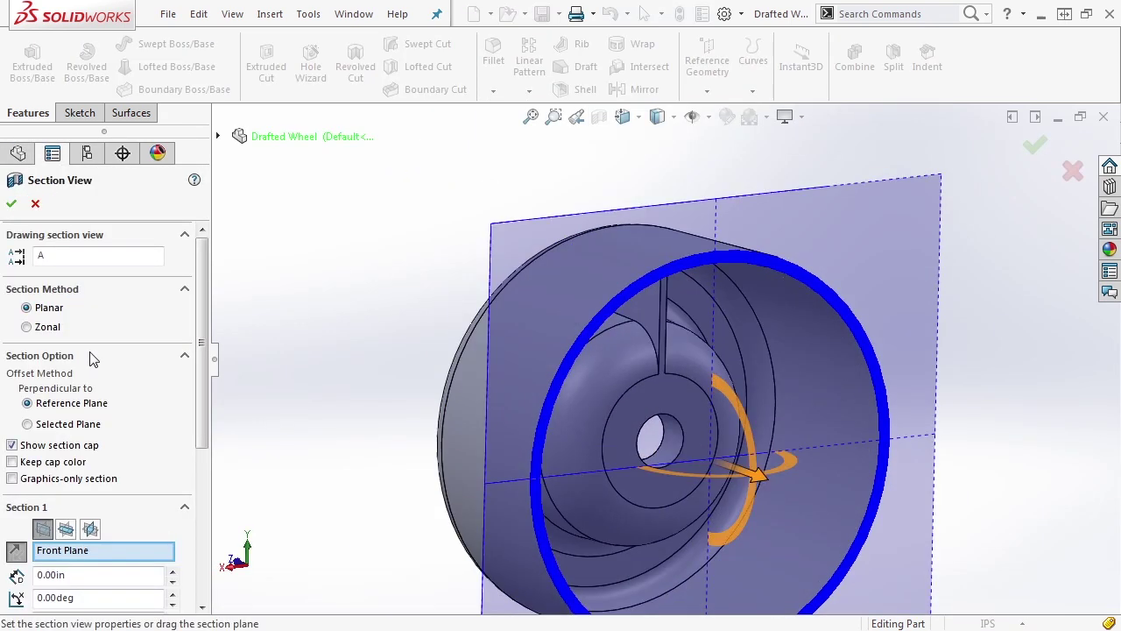
click(67, 528)
drag(657, 341, 659, 209)
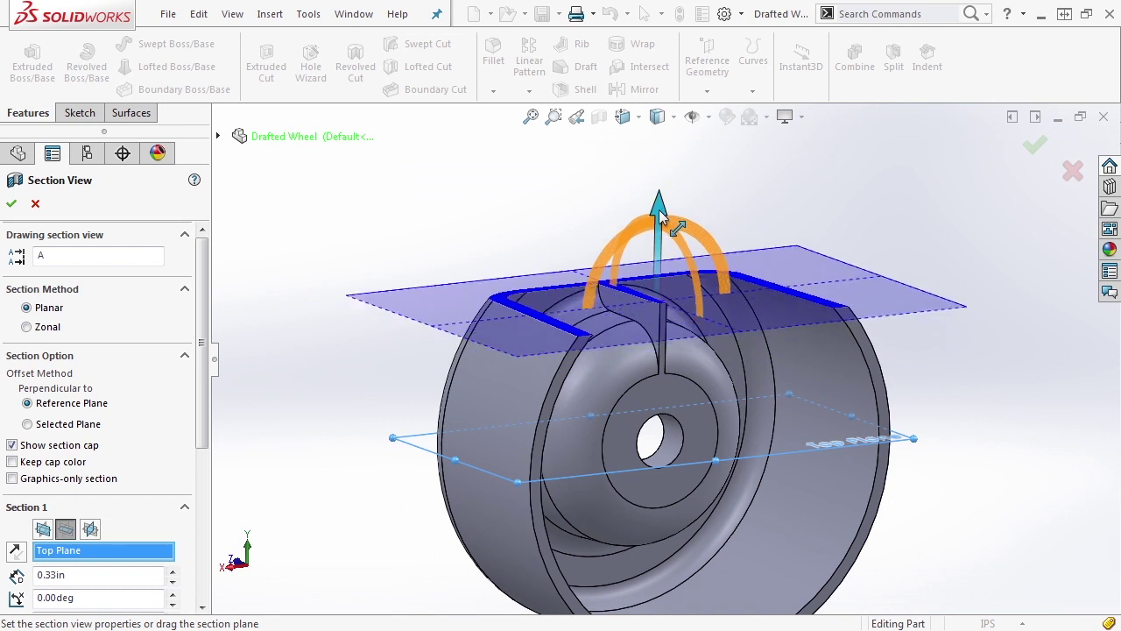
click(1035, 145)
Examine the cut face in the top view where the drafted rib meets the wheel's wall.
middle_drag(621, 313, 596, 289)
scroll(650, 289, down, 5)
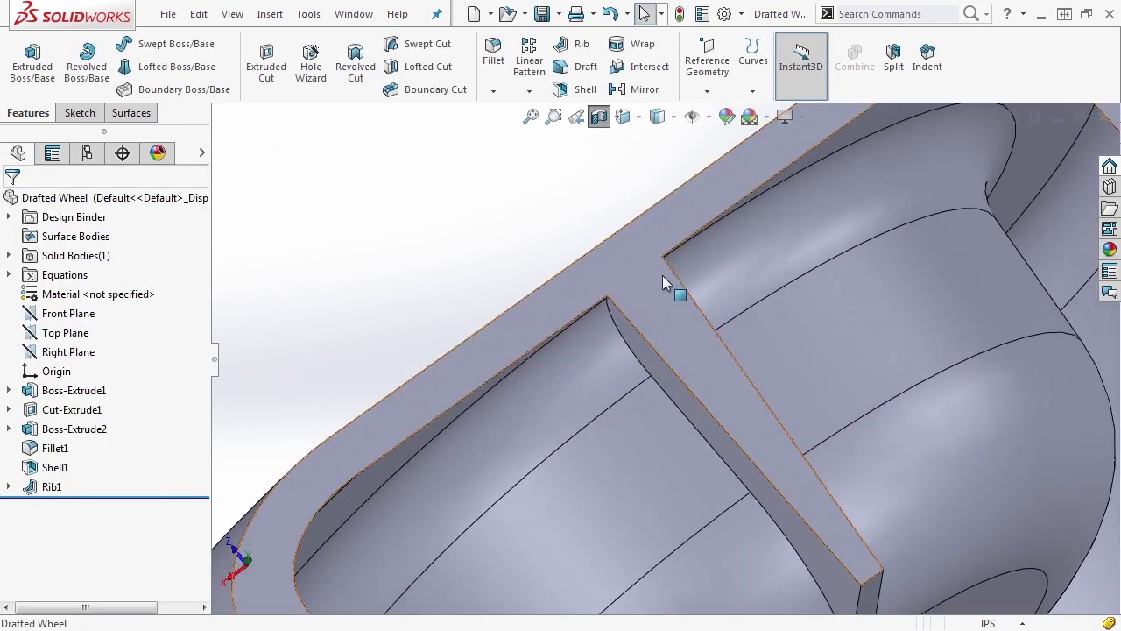
click(648, 272)
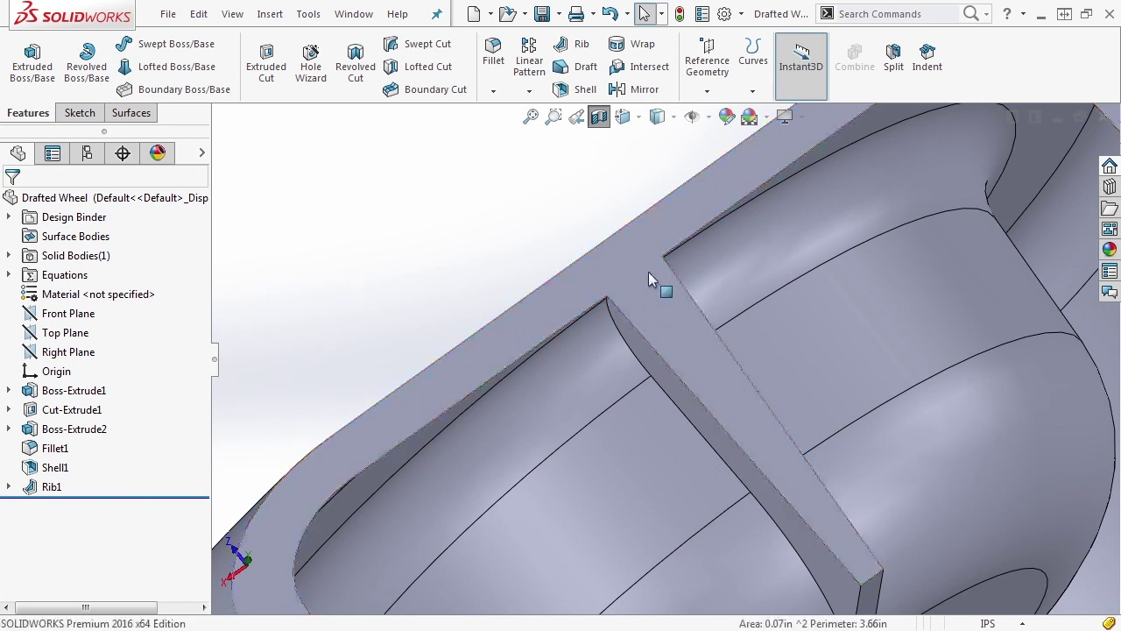
key(ctrl+5)
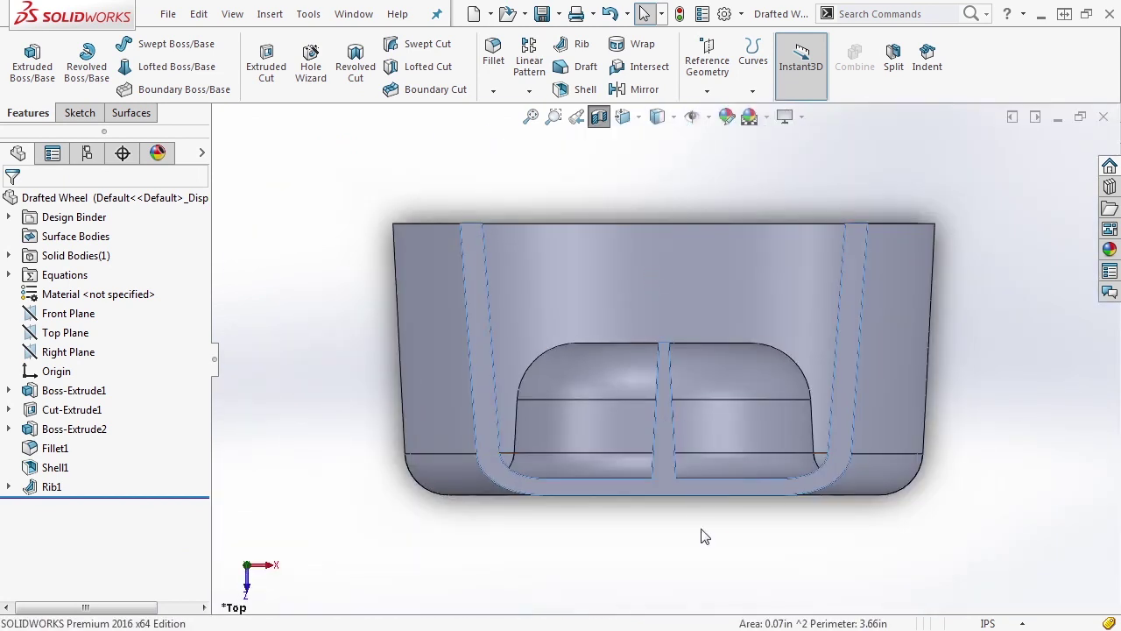
scroll(667, 485, down, 2)
key(Escape)
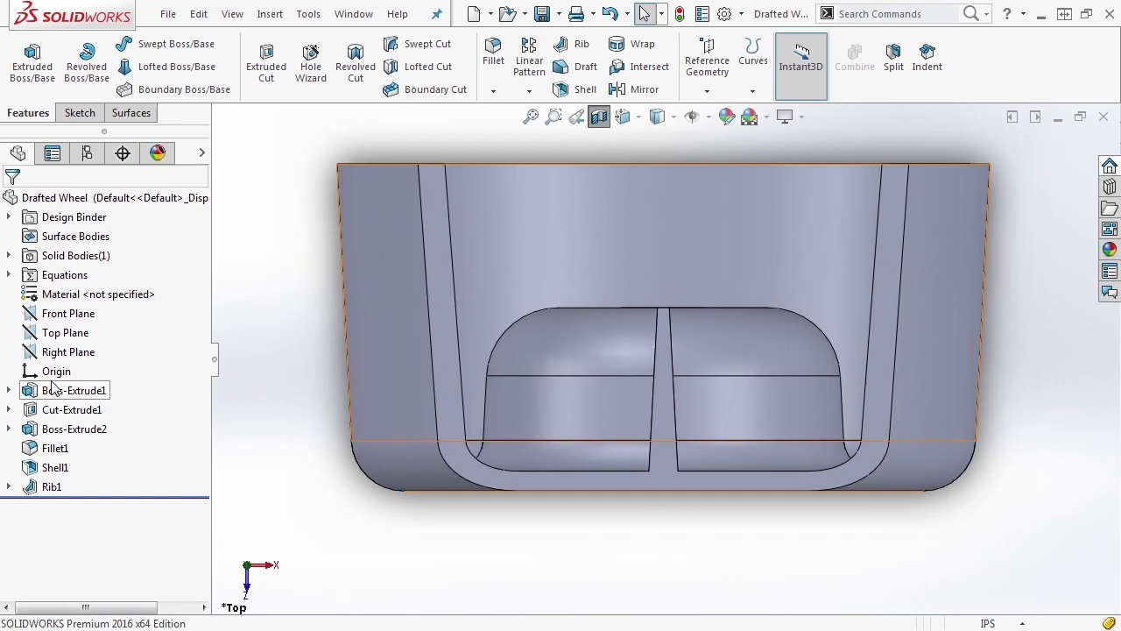
Sketch a 0.04 in diameter circle on the Top Plane where the rib meets the wheel's wall.
click(63, 333)
click(65, 309)
scroll(657, 490, down, 2)
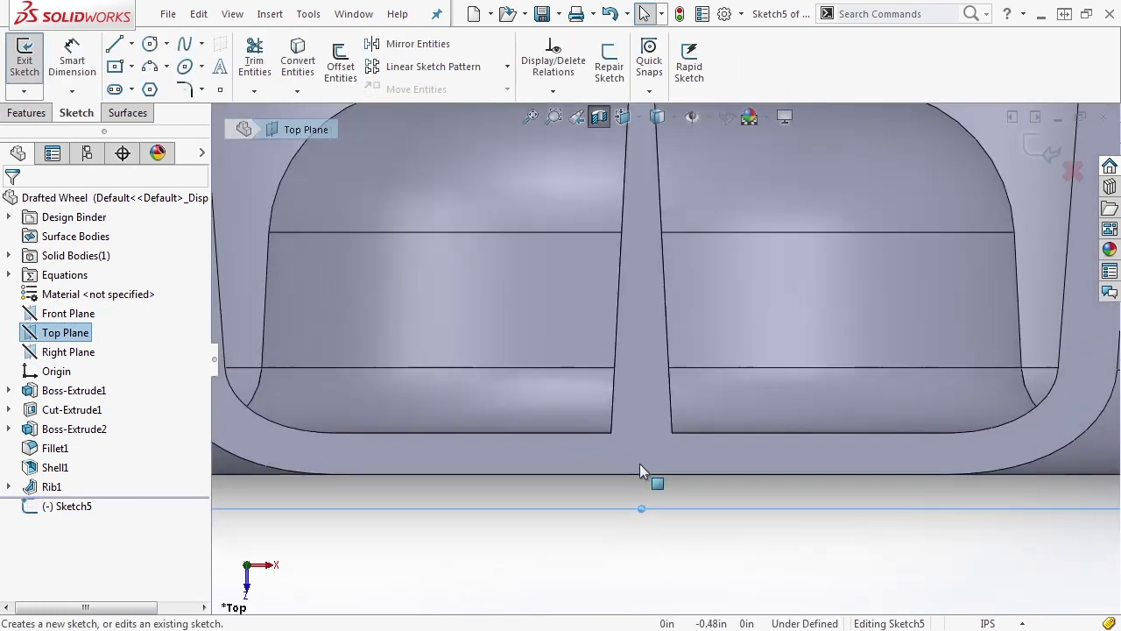
key(c)
click(641, 453)
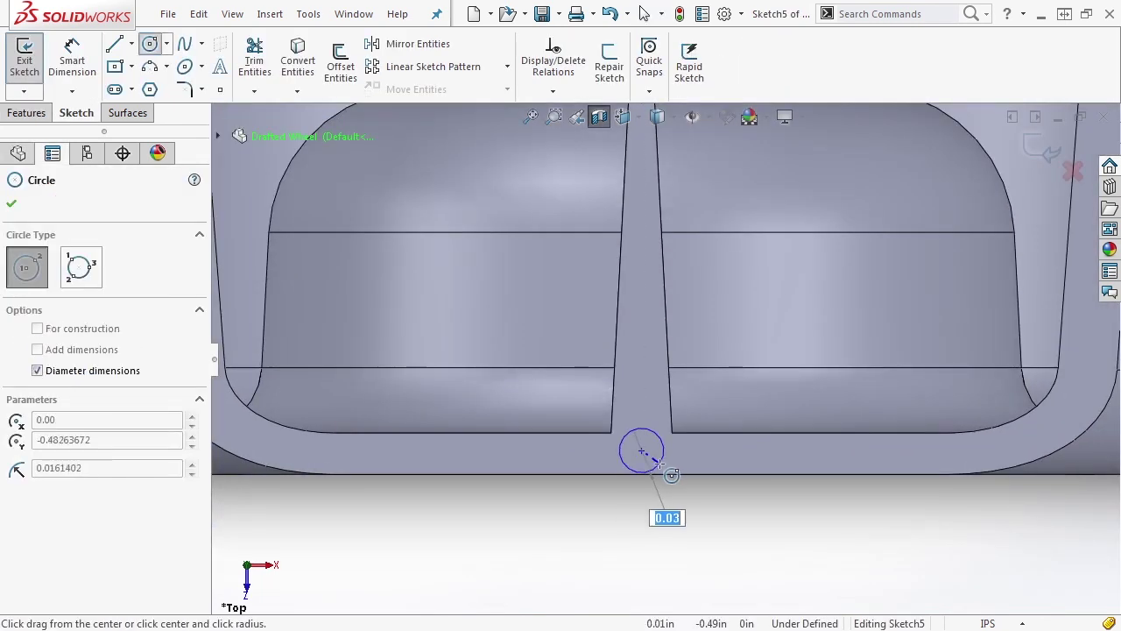
text(.04)
key(Return)
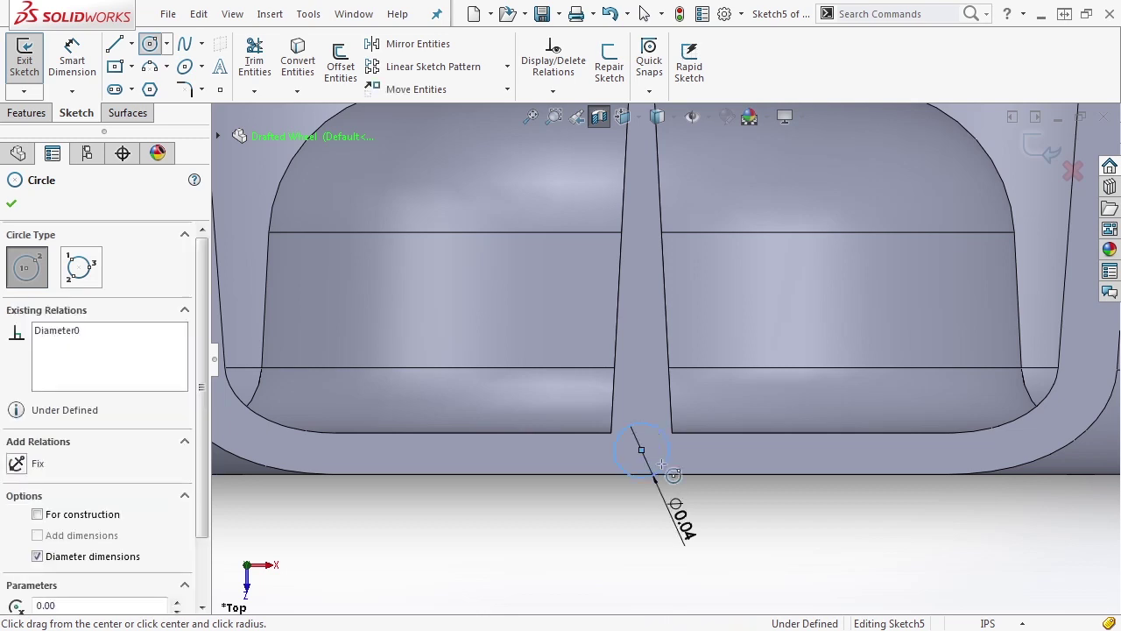
Move the circle's center to fit it inside the rib-to-wall junction, and discard the sketch.
key(Escape)
scroll(656, 478, up, 1)
drag(640, 441, 638, 437)
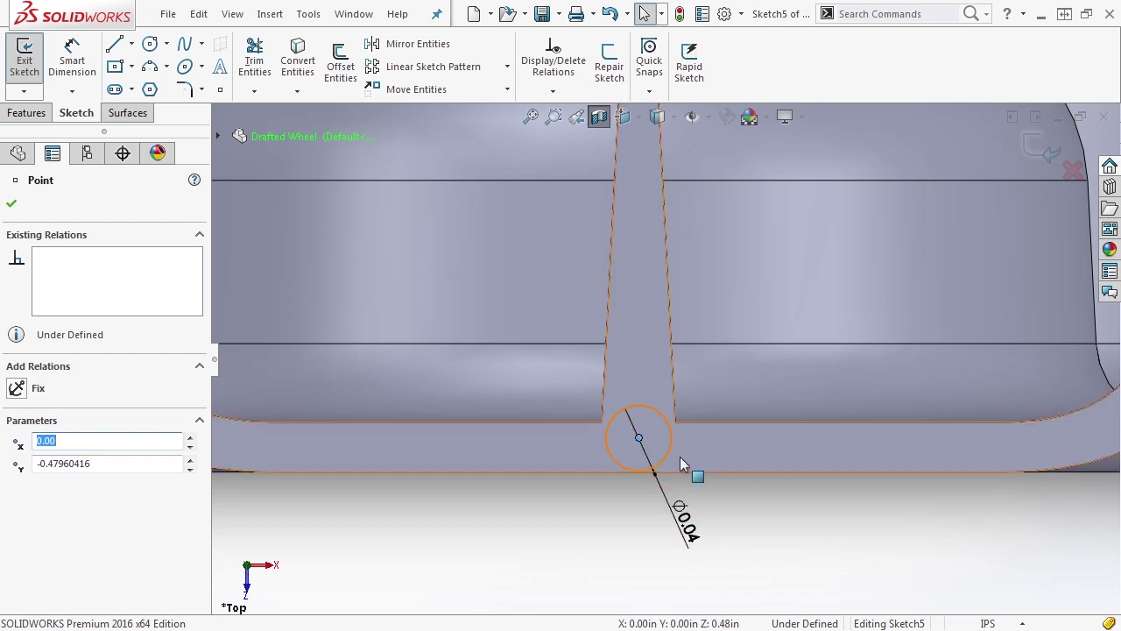
click(1072, 171)
click(645, 331)
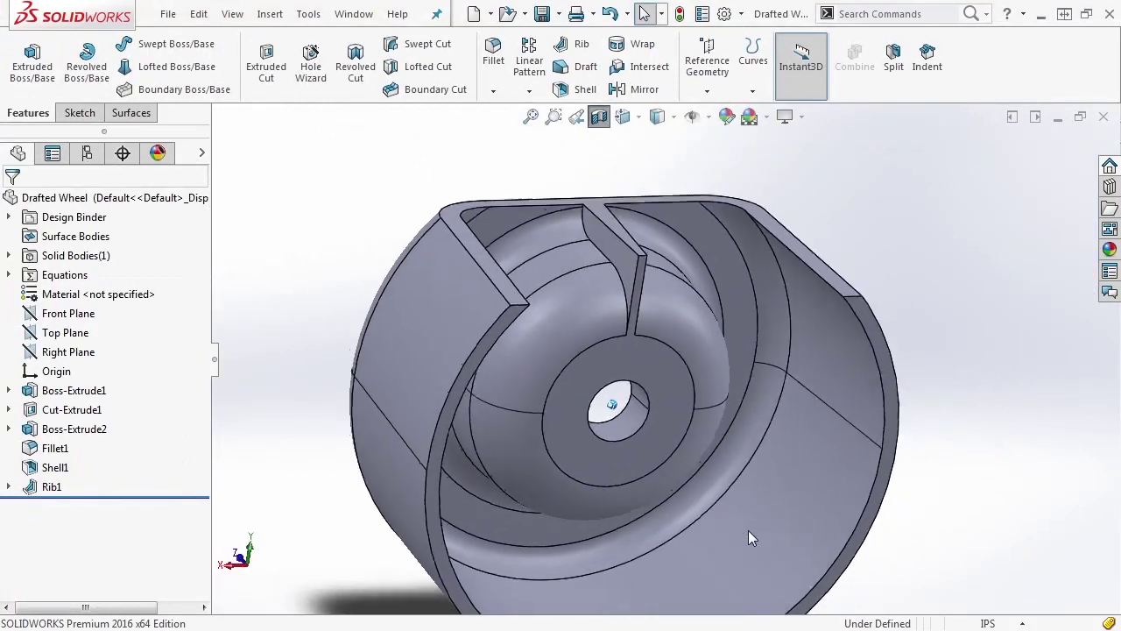
Review the part's global variables and equations, and leave them without making changes.
right_click(51, 275)
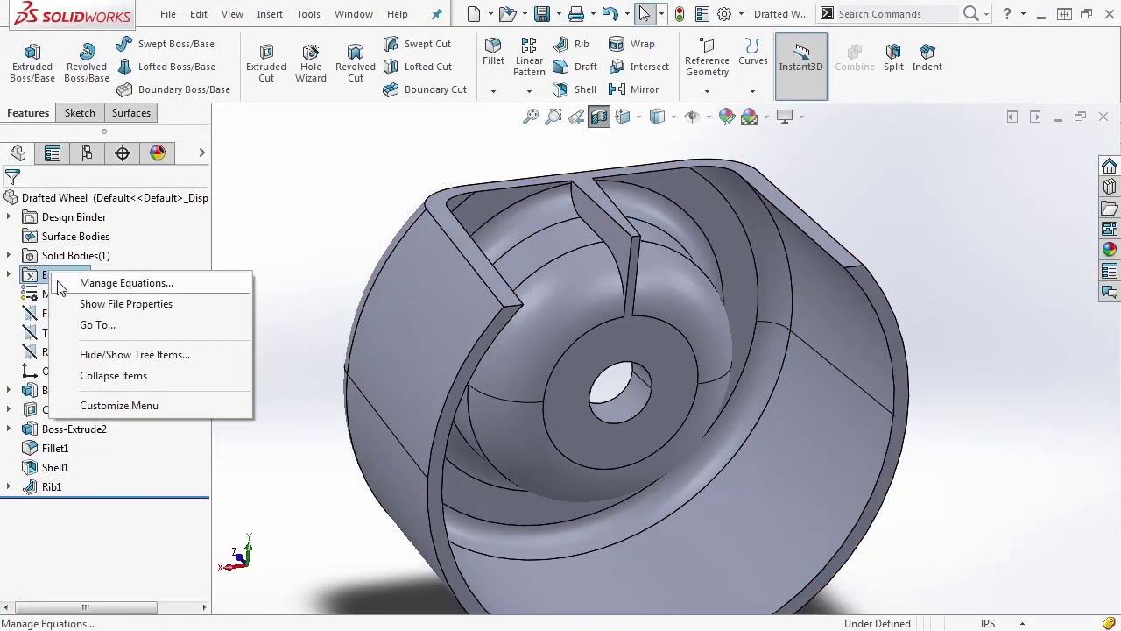
click(99, 283)
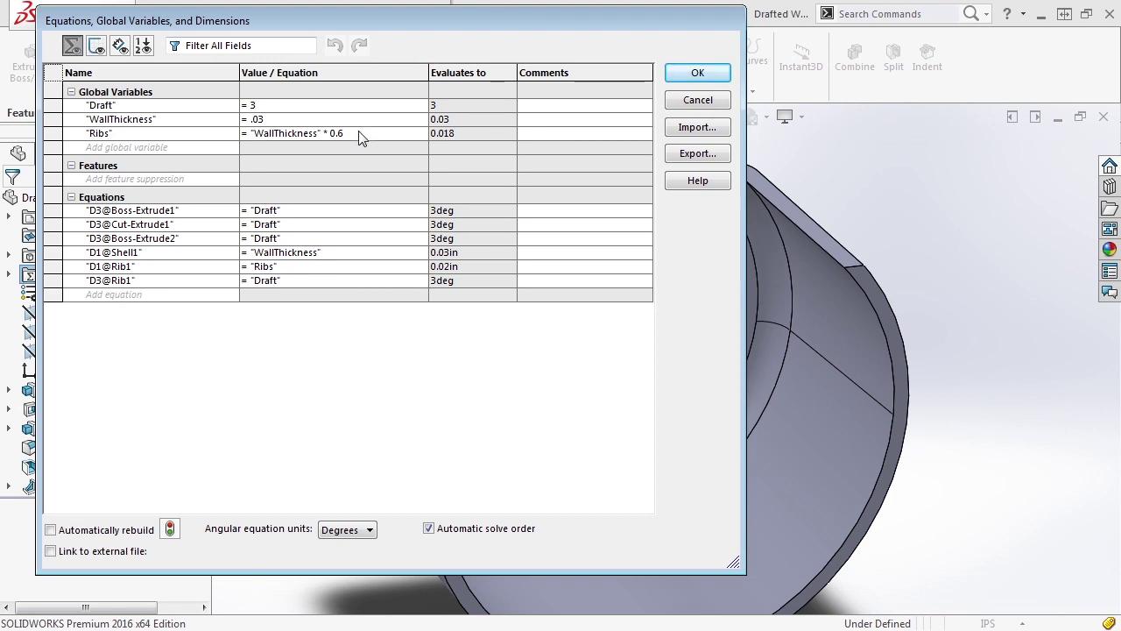
click(698, 100)
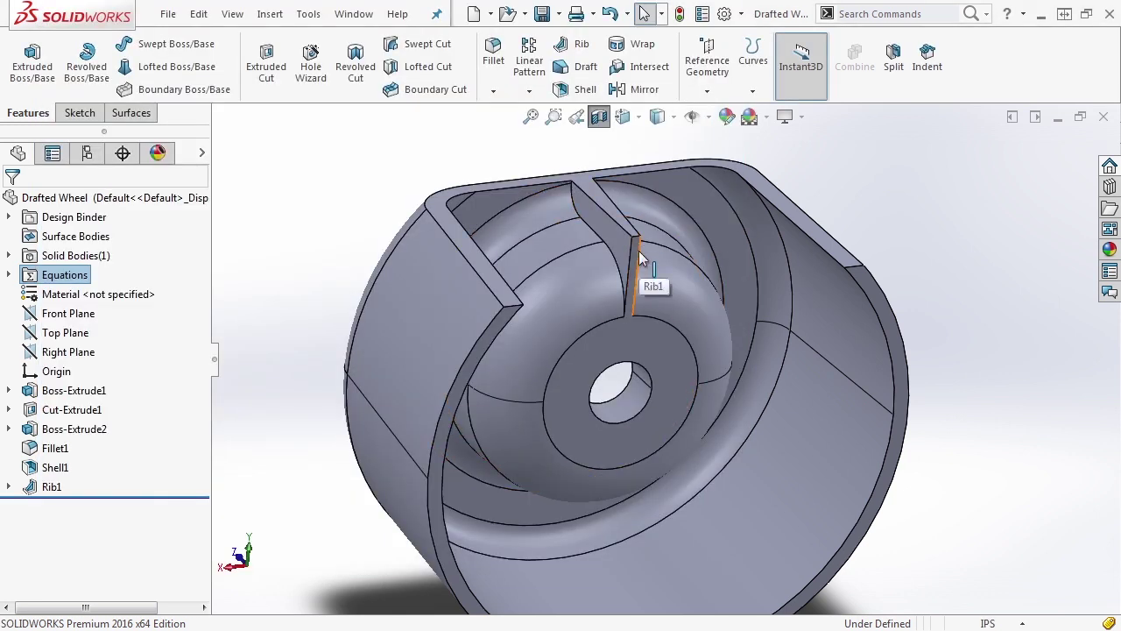
Display the rib's thickness and draft dimensions on the model and examine them.
click(52, 487)
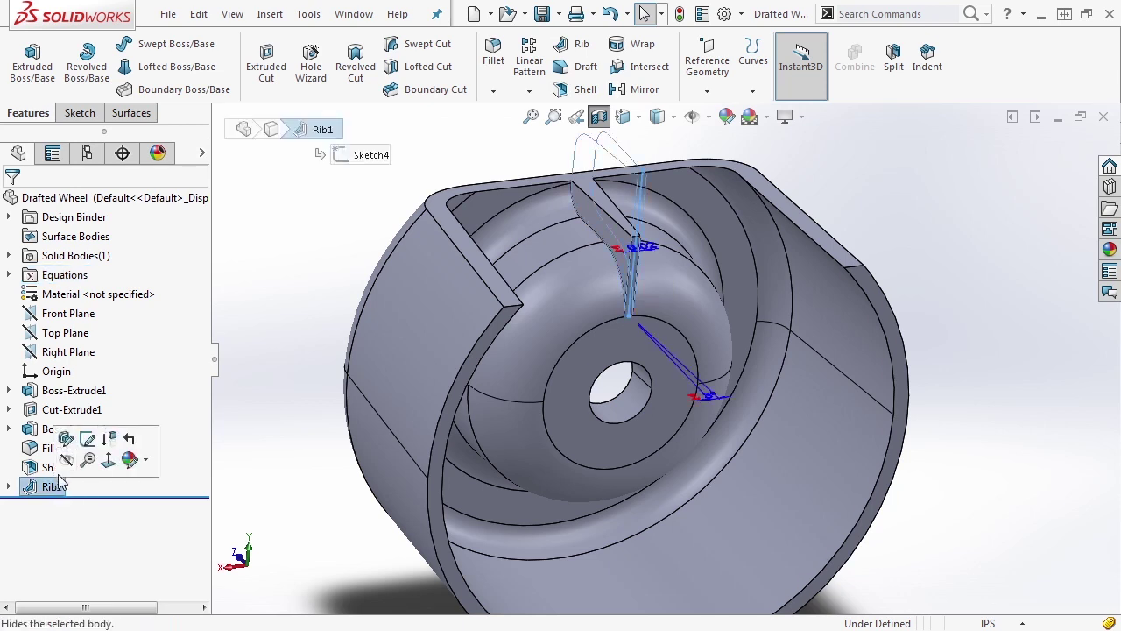
middle_drag(468, 450, 700, 446)
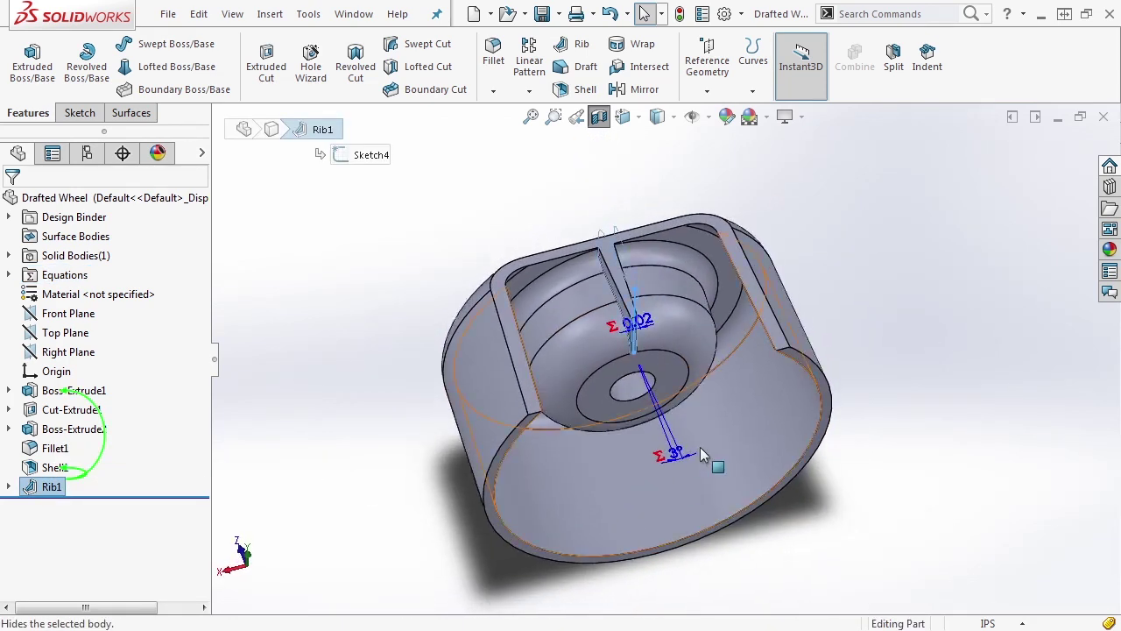
scroll(700, 447, down, 2)
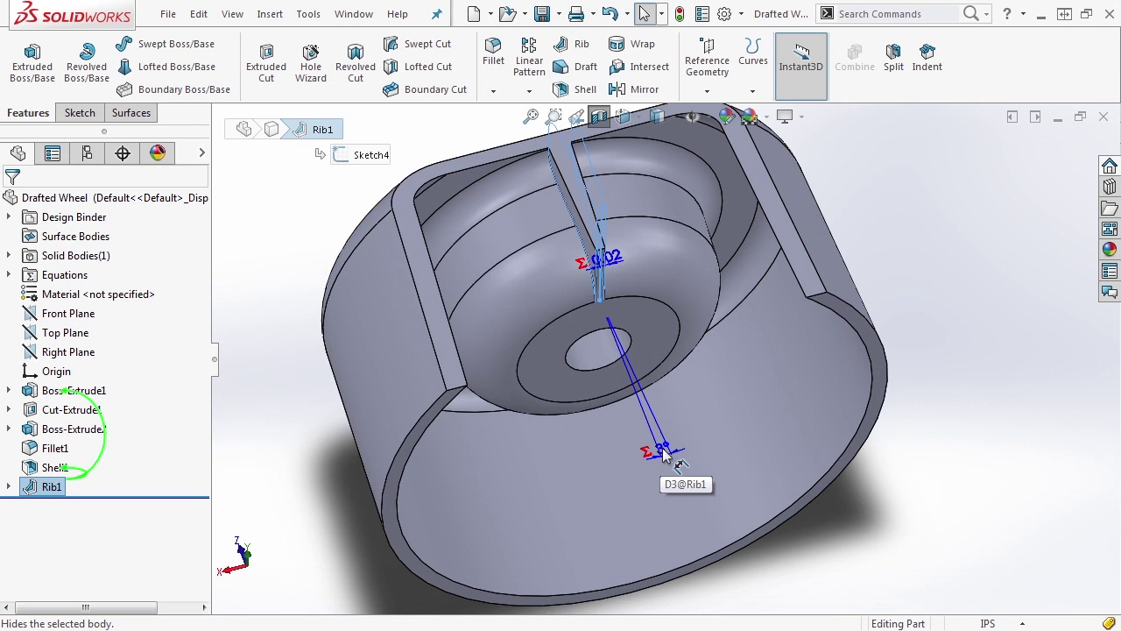
Edit the rib feature and set the value of its linked draft angle to 1.00 degree.
click(40, 488)
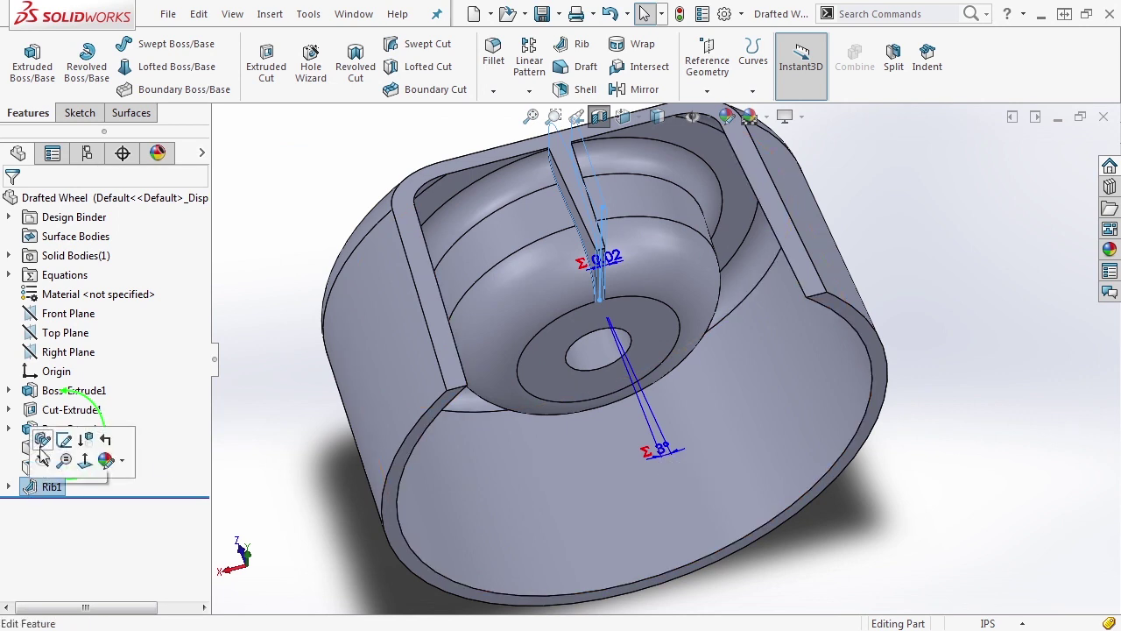
click(42, 440)
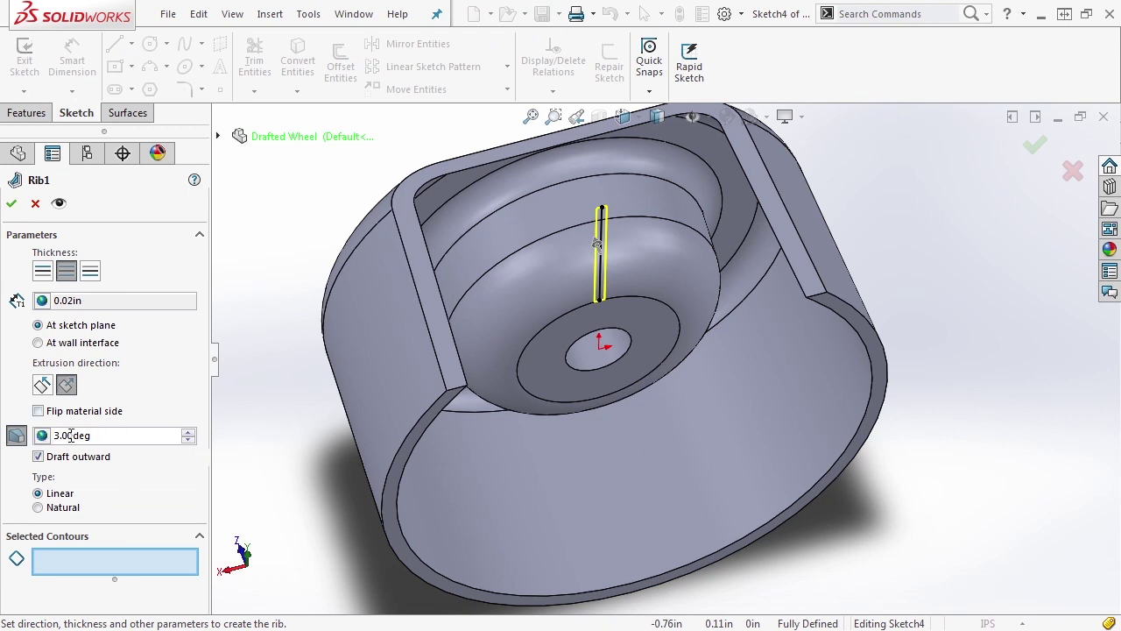
click(44, 438)
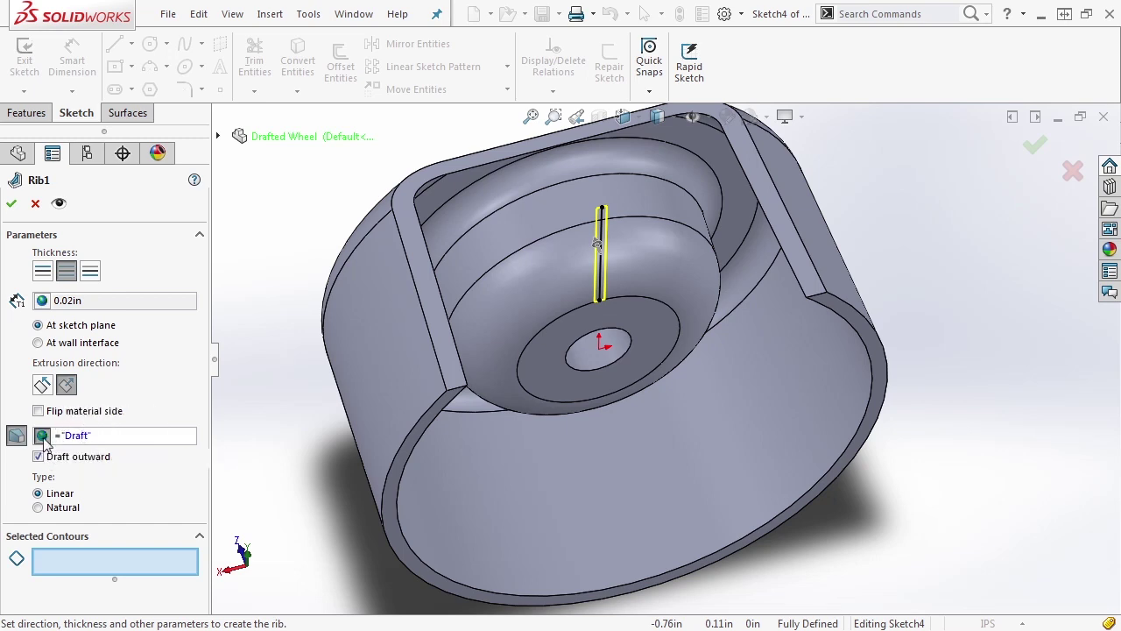
click(43, 438)
double_click(57, 437)
key(BackSpace)
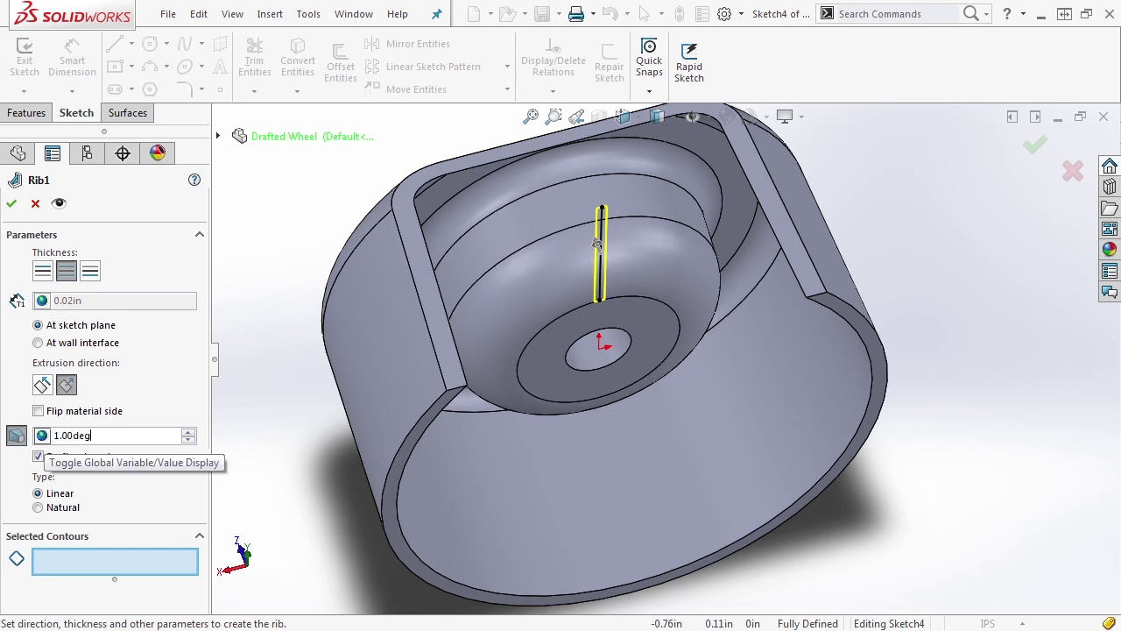
Remove the draft angle's link to the global variable Draft, keeping 1.00 degree, and accept the rib.
click(44, 438)
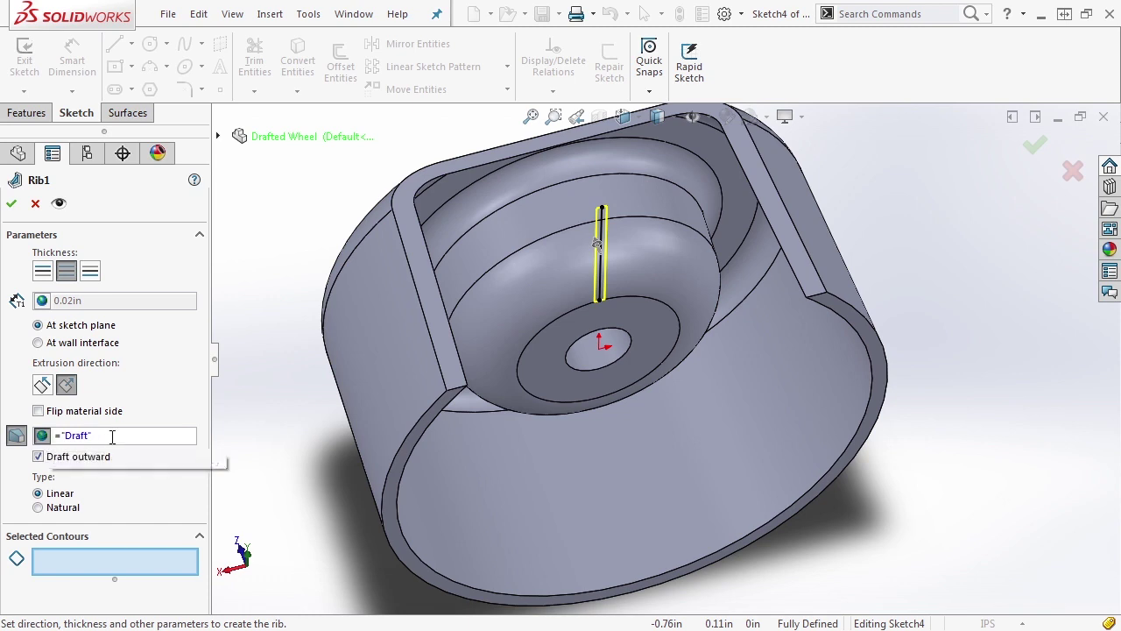
key(Escape)
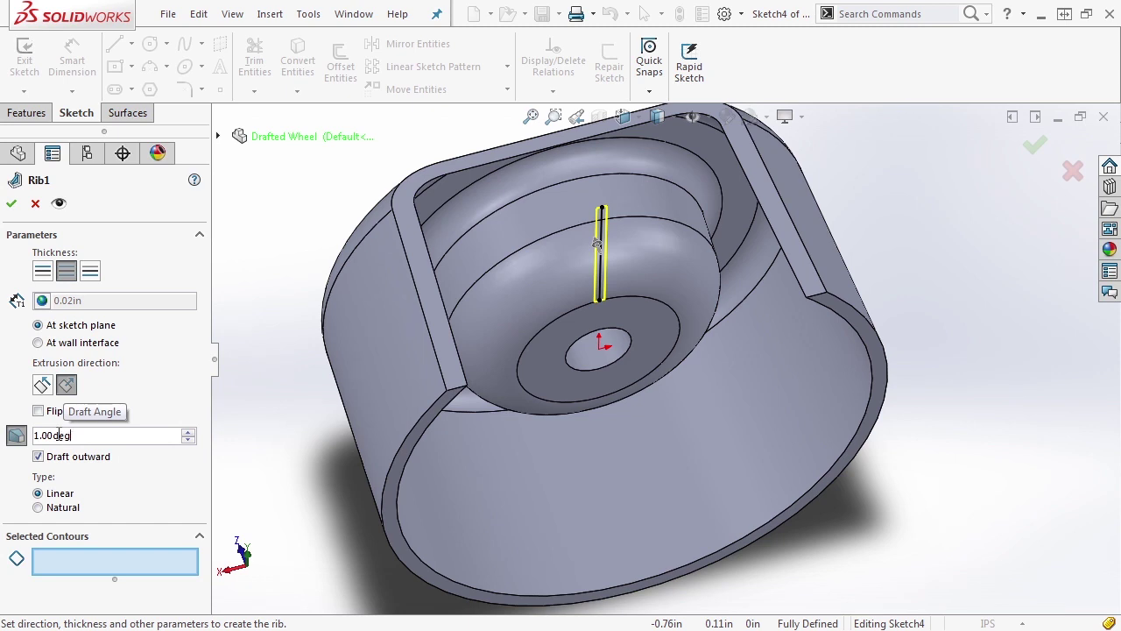
click(19, 205)
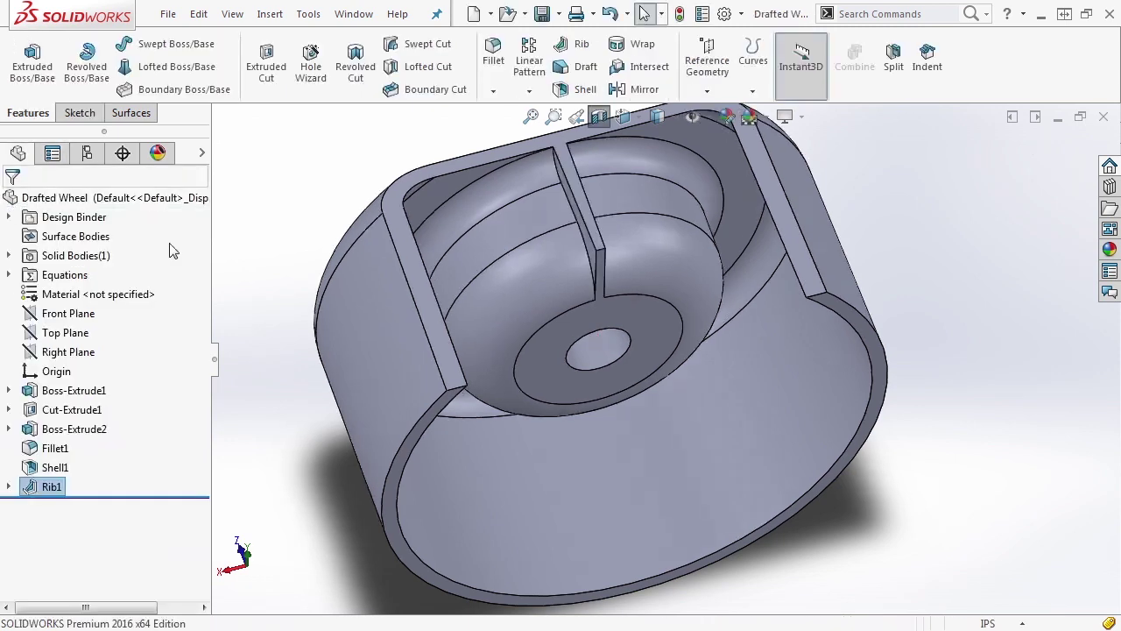
Measure the distance across the rib's base between the two vertices where it meets the wheel's wall.
scroll(637, 311, down, 4)
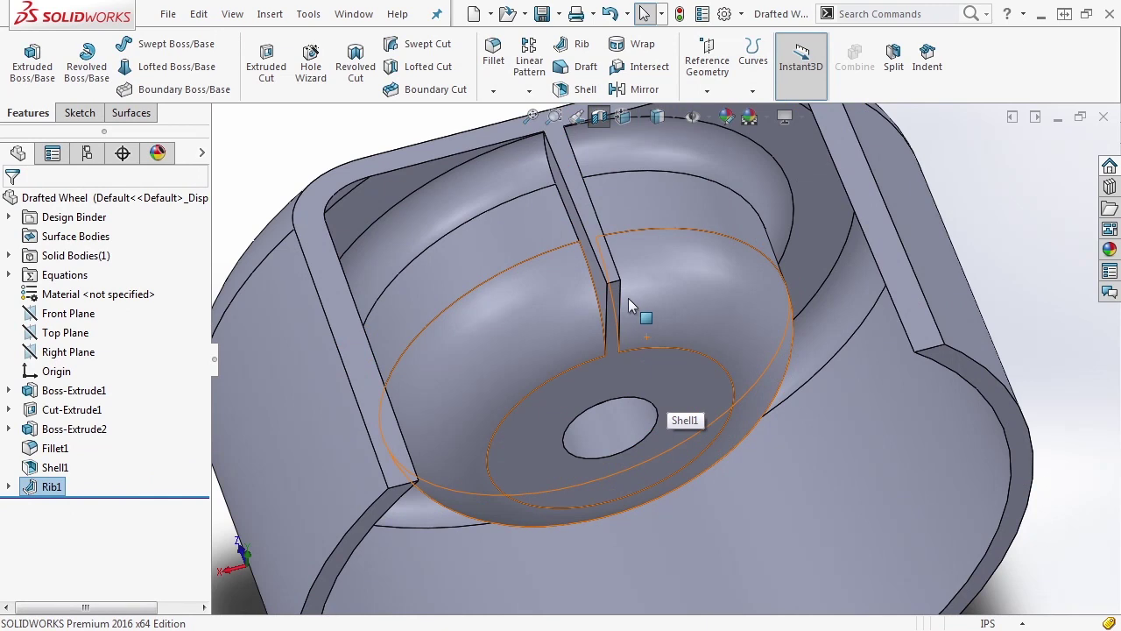
scroll(618, 296, up, 4)
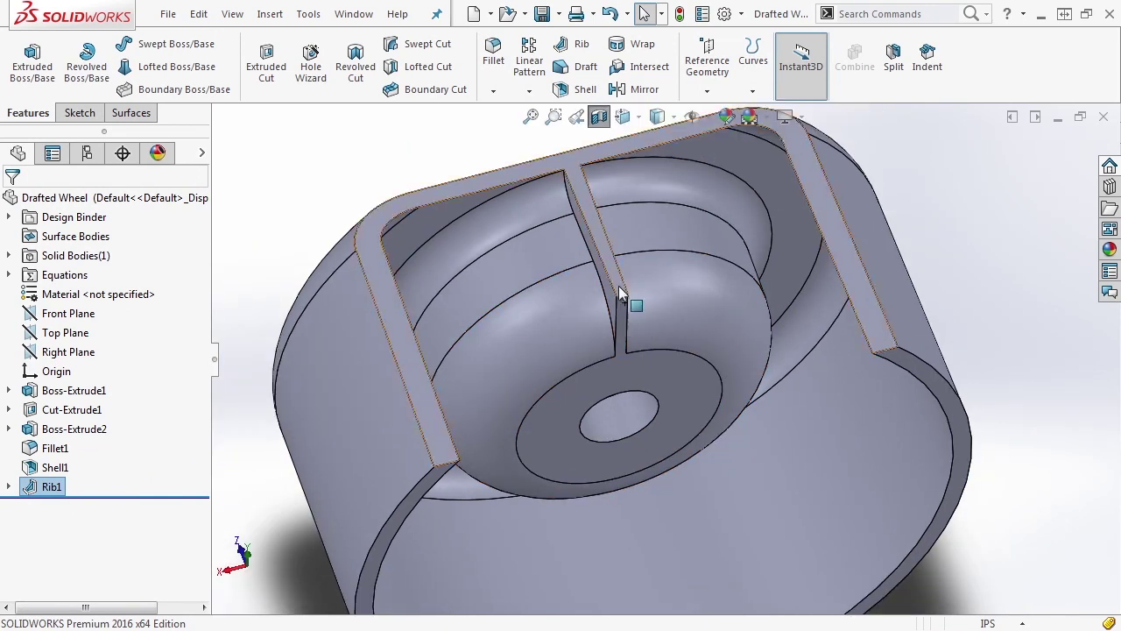
middle_drag(578, 182, 622, 457)
scroll(625, 433, down, 5)
click(646, 420)
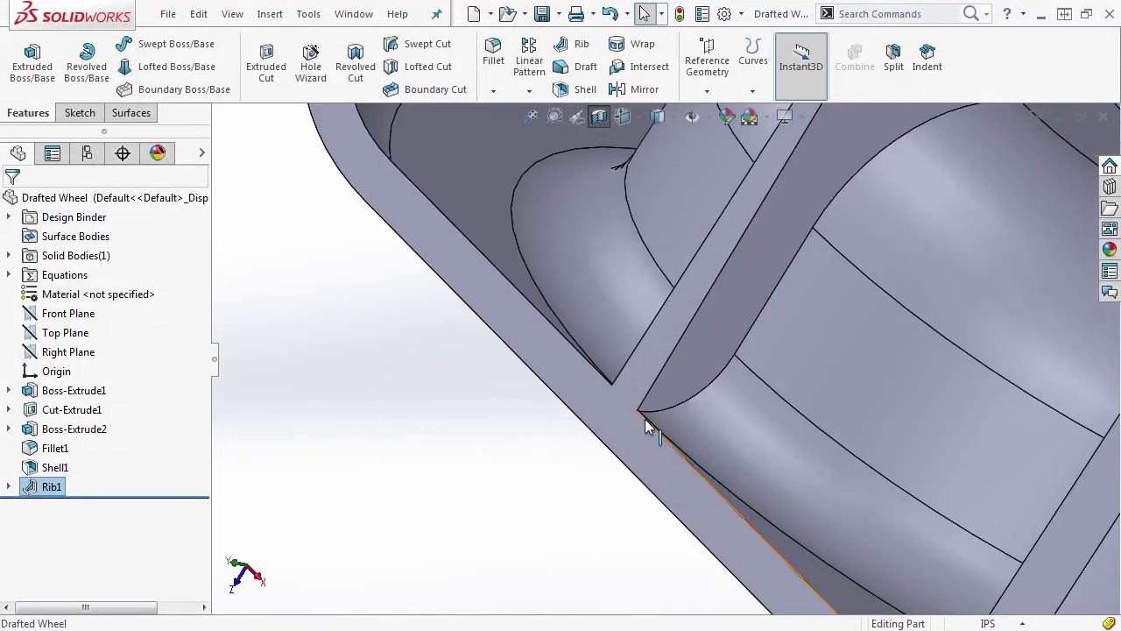
click(661, 505)
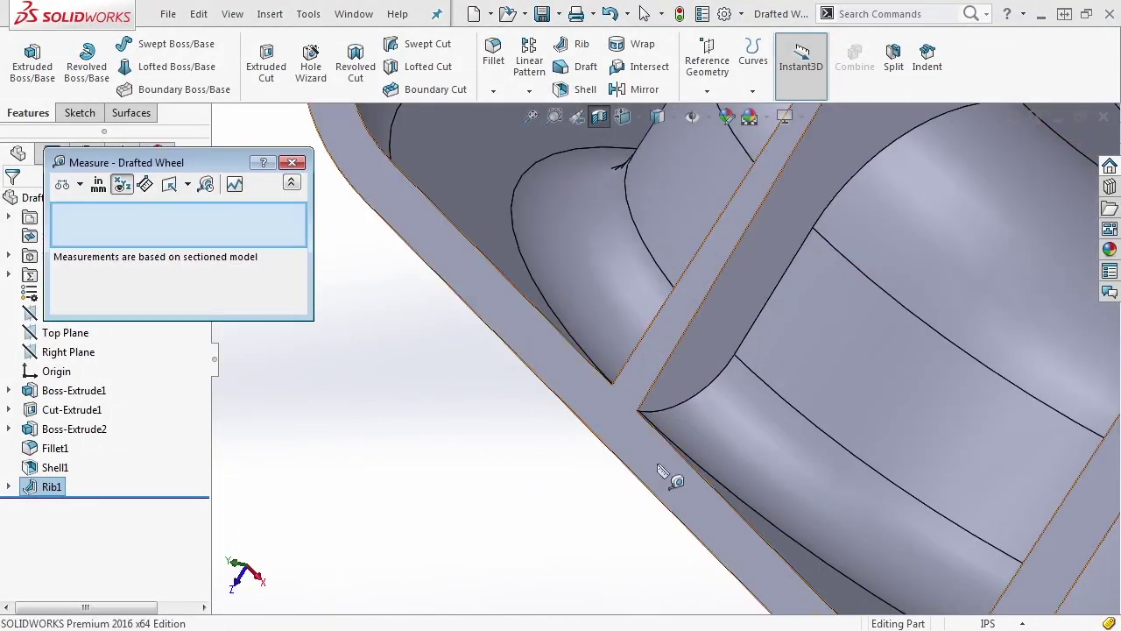
scroll(666, 464, down, 6)
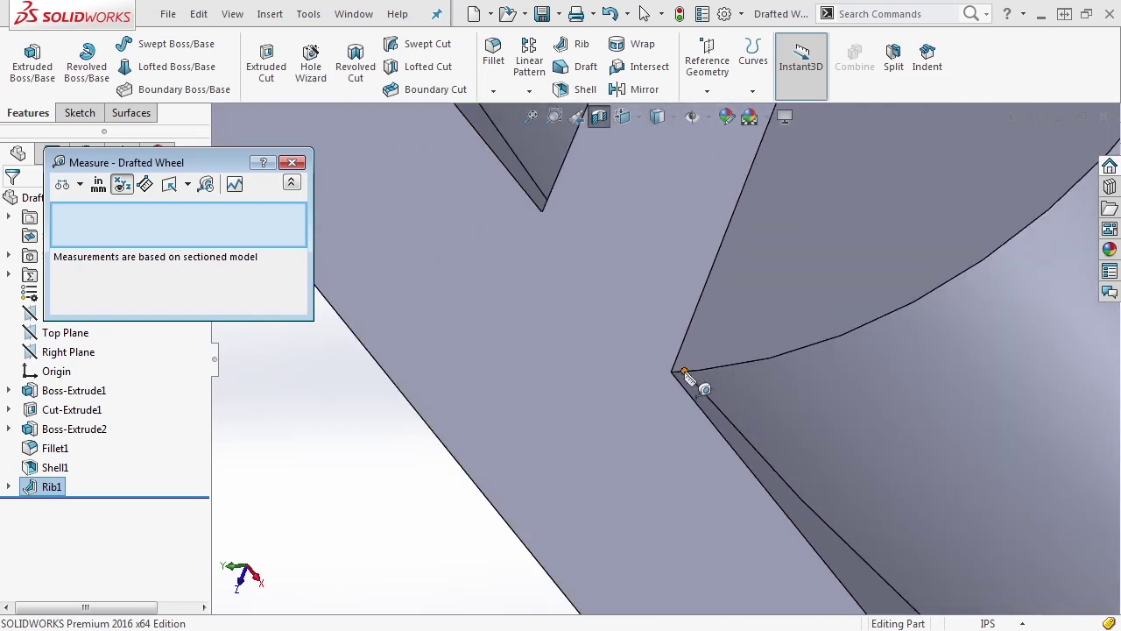
click(673, 372)
scroll(672, 370, up, 6)
scroll(593, 443, down, 5)
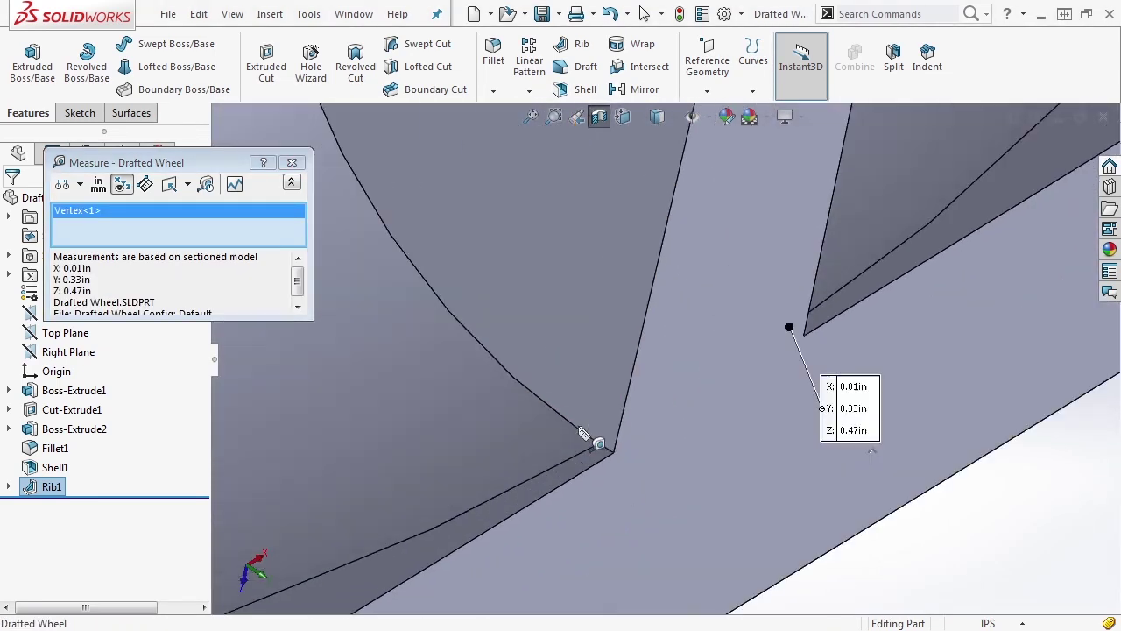
click(611, 447)
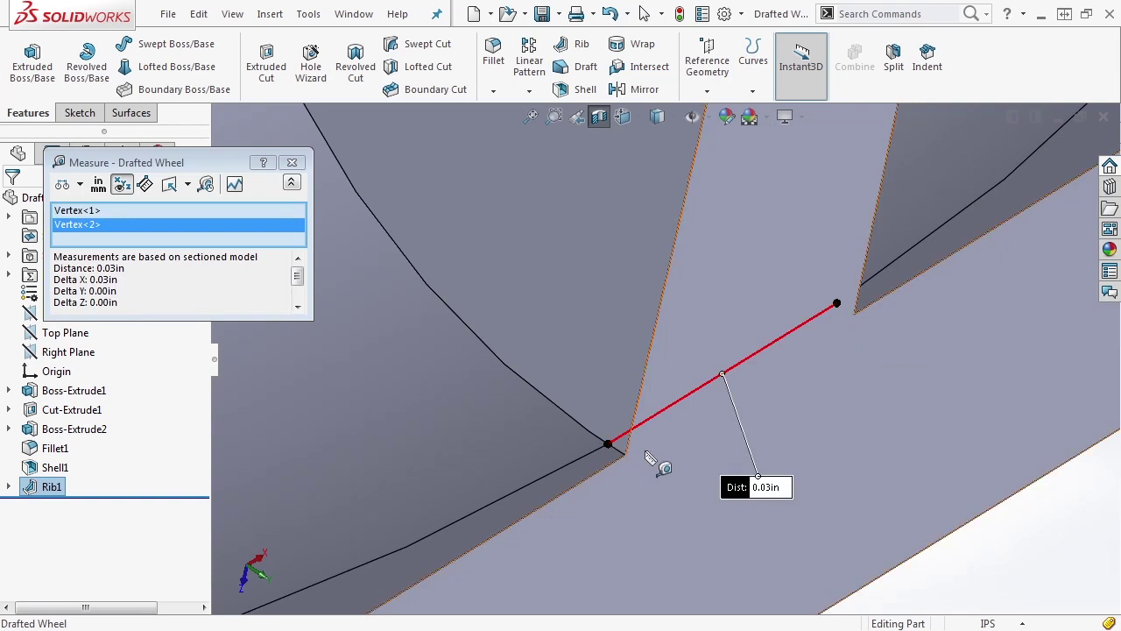
scroll(639, 457, up, 4)
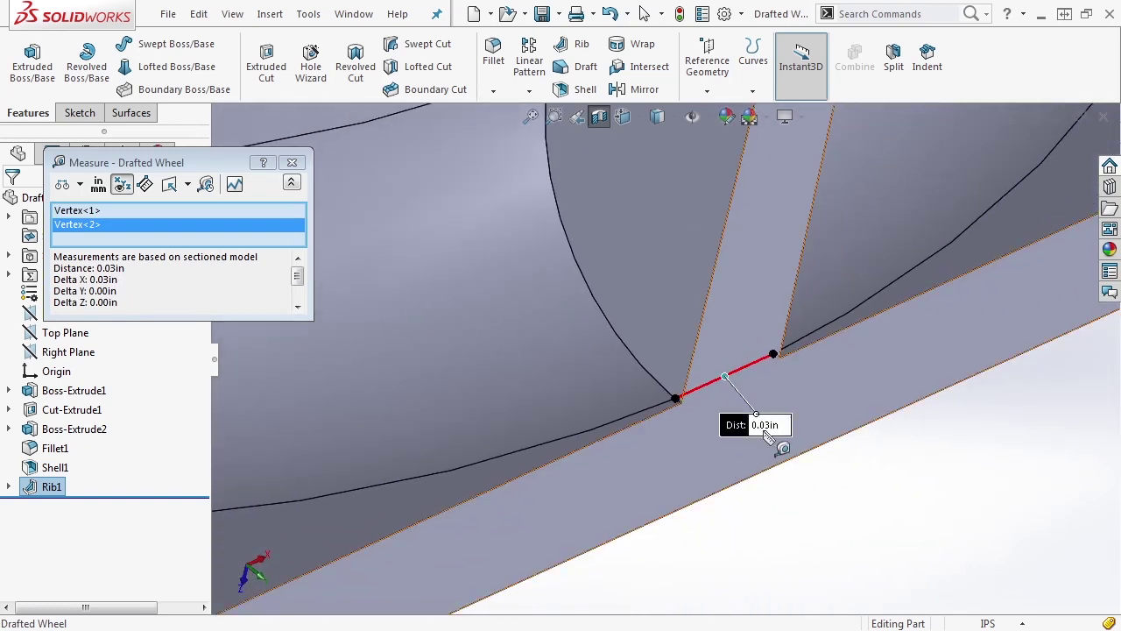
Show the measured distance in custom units of millimeters with four decimal places, and finish measuring.
click(98, 184)
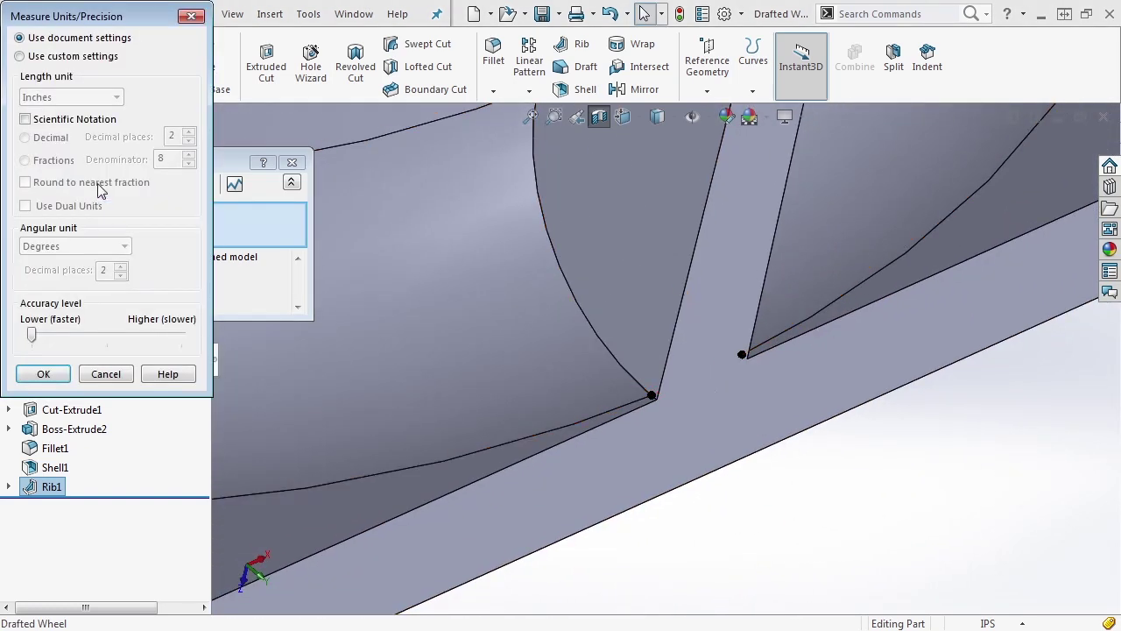
click(46, 58)
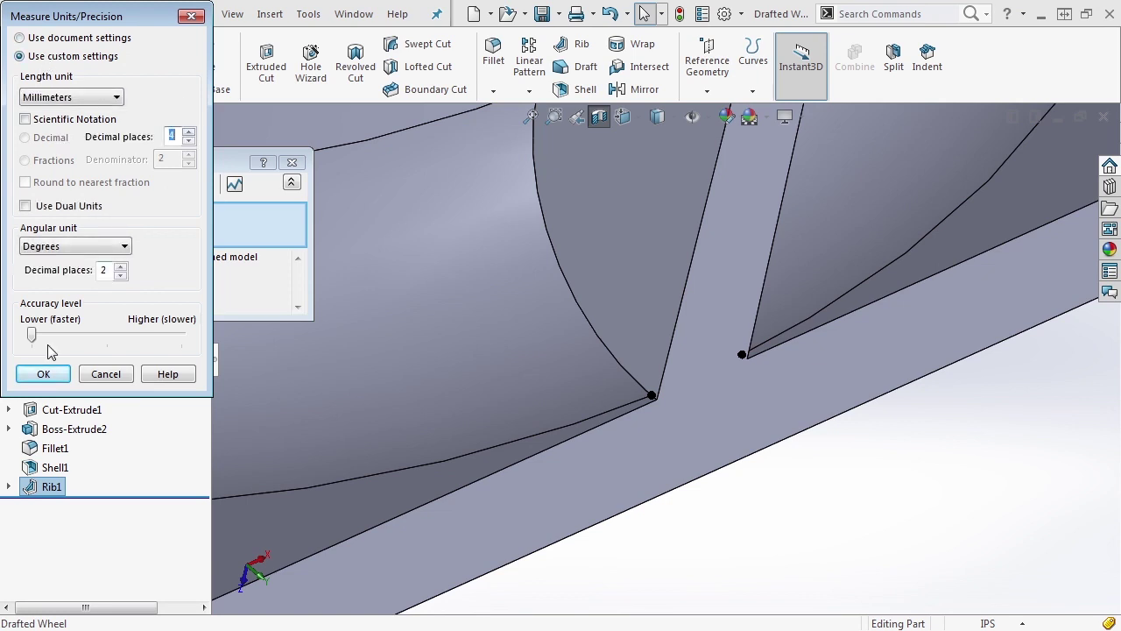
click(43, 374)
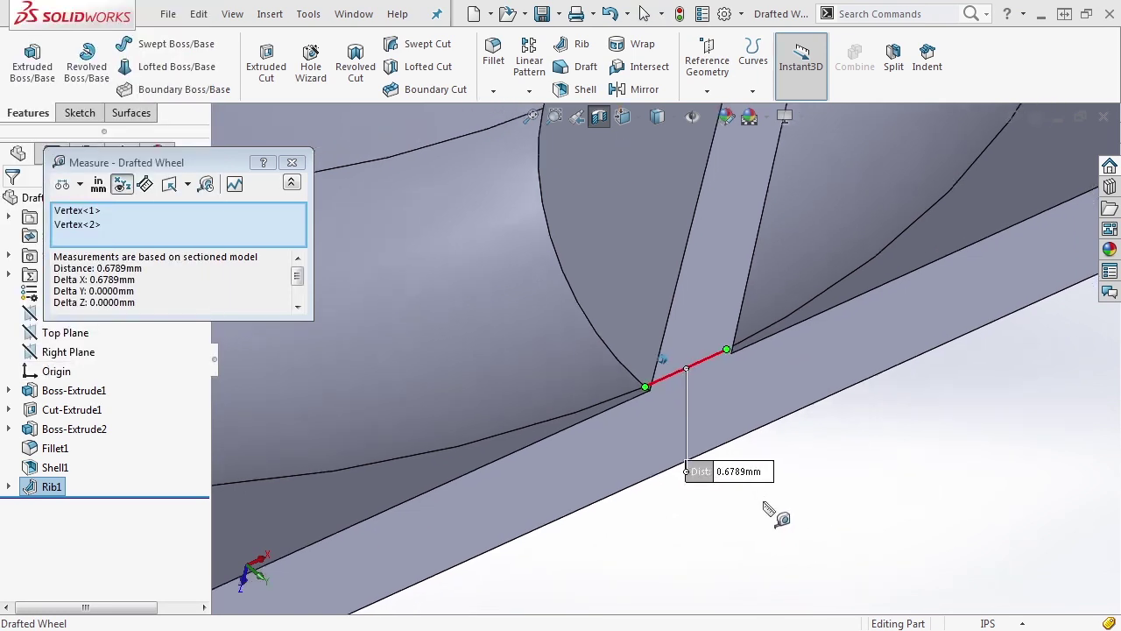
scroll(763, 502, up, 2)
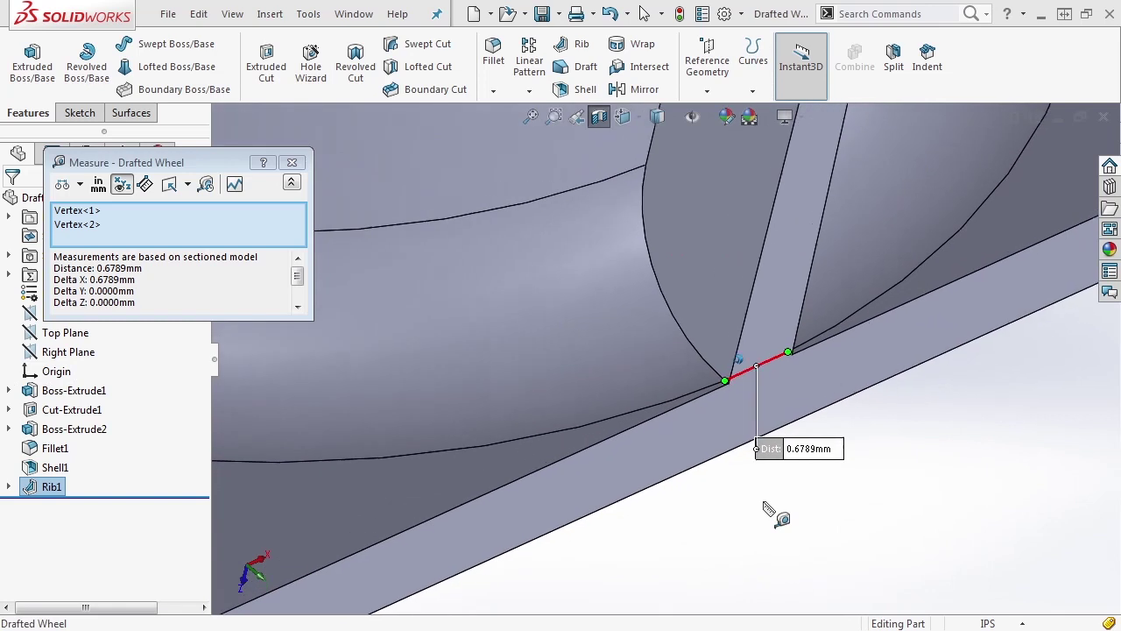
click(291, 162)
Change the global variable Ribs to "WallThickness" * 0.5 and accept the equations.
scroll(836, 368, up, 5)
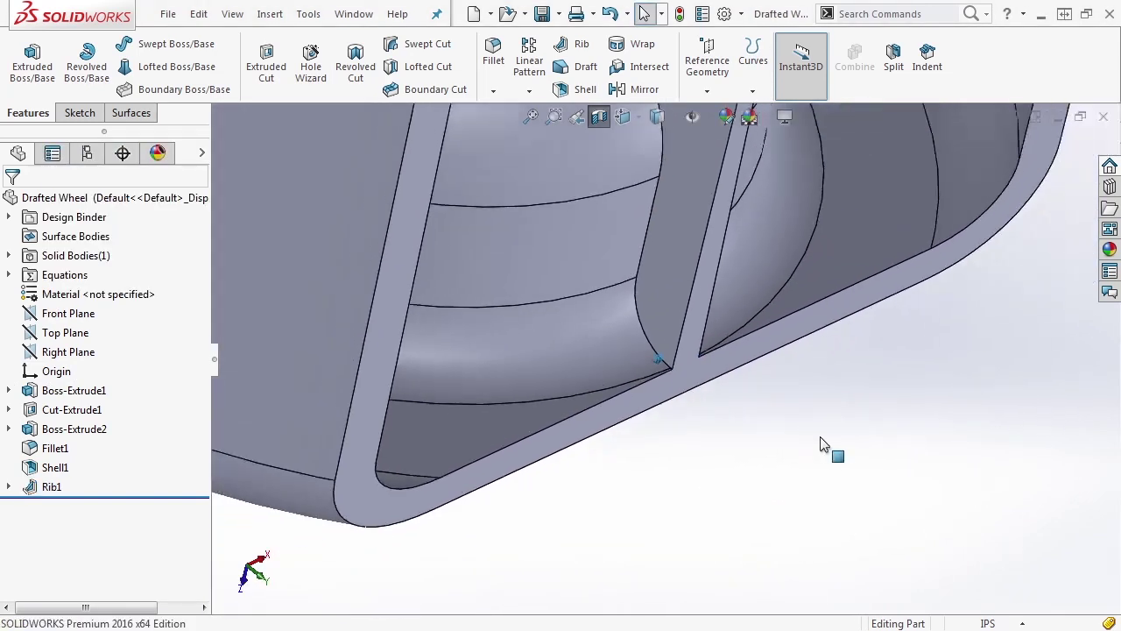
scroll(820, 438, down, 3)
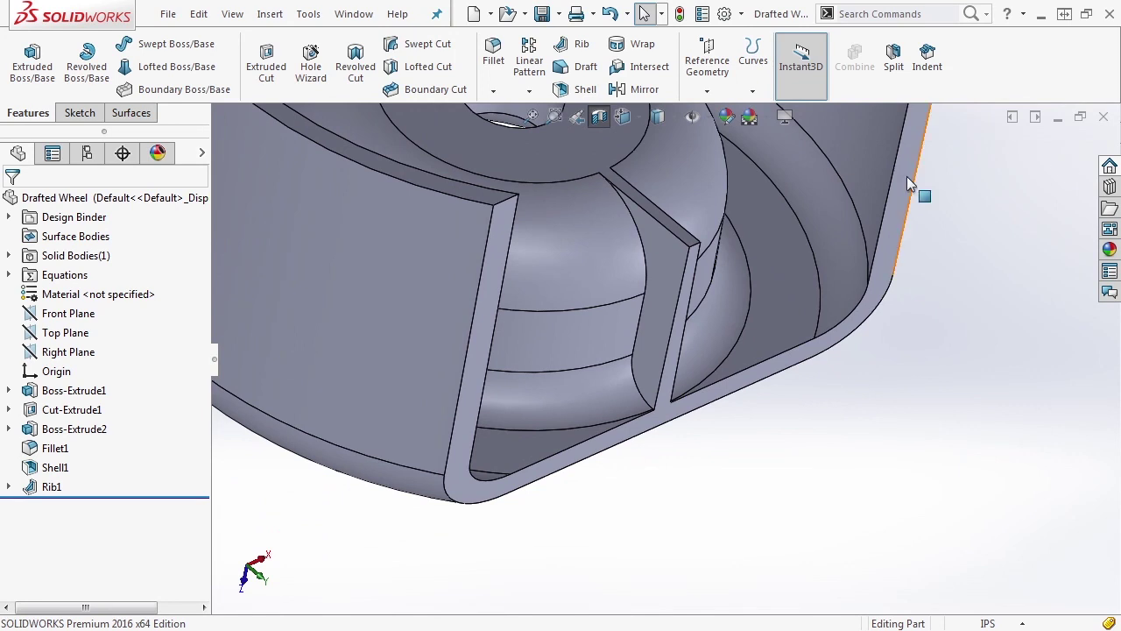
right_click(65, 275)
click(90, 289)
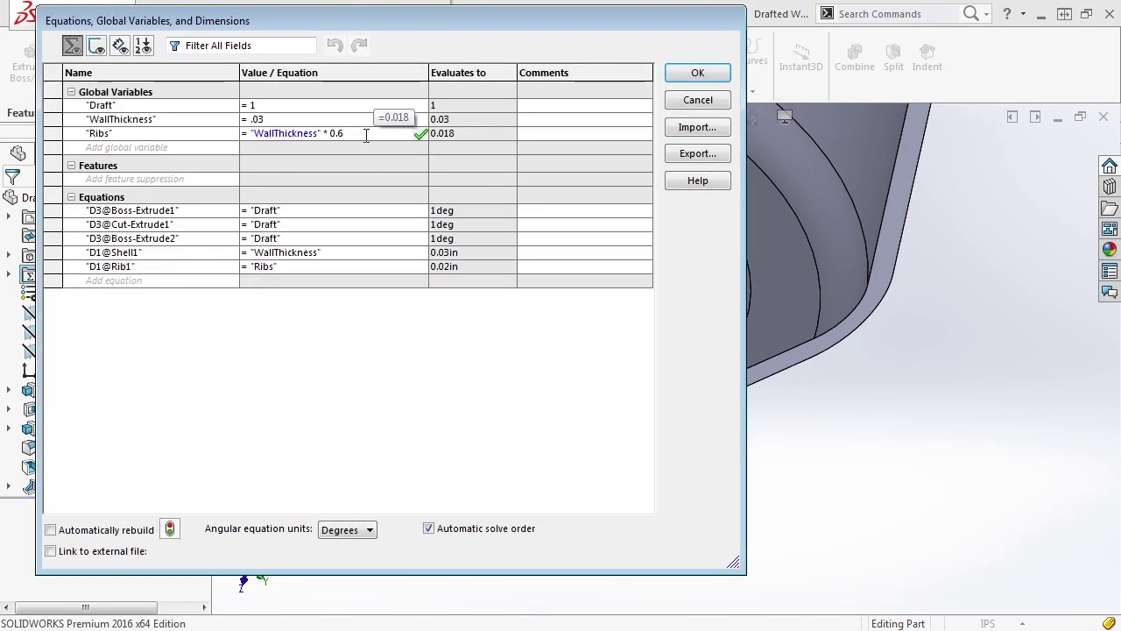
key(BackSpace)
text(5)
key(Tab)
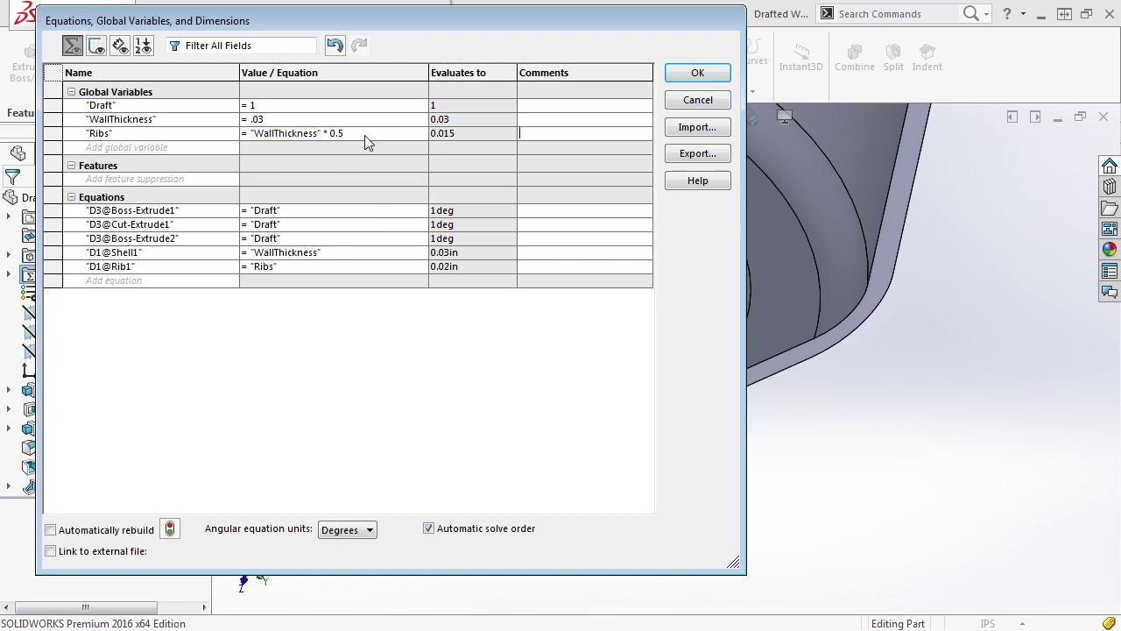
click(720, 74)
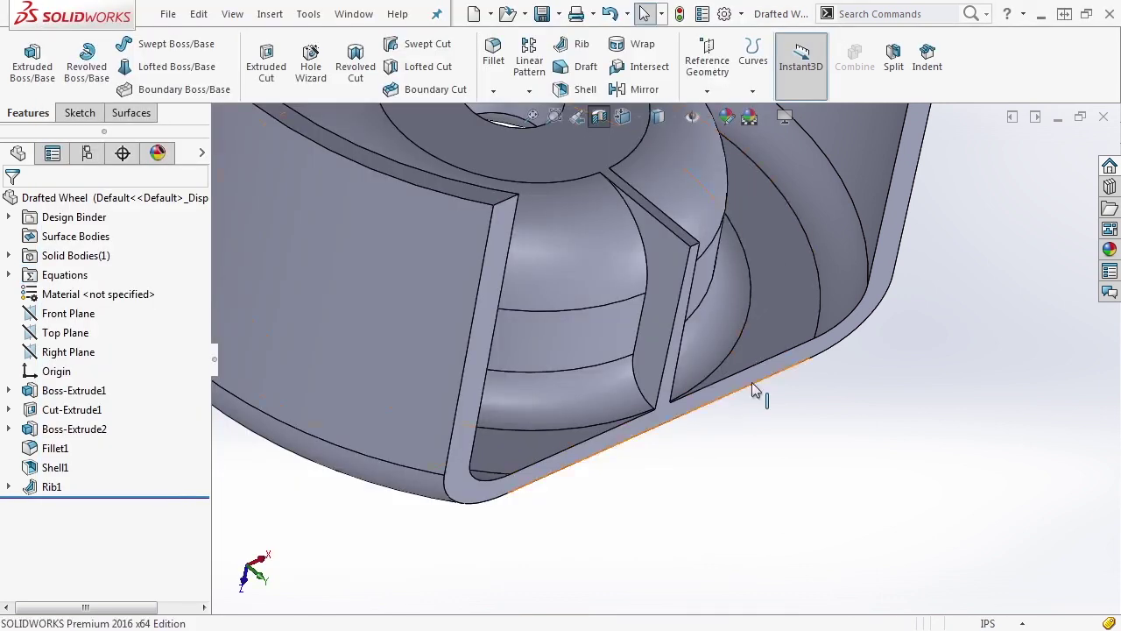
Turn off the section view and check the flat face shared by the rib's top and the central hub.
mouse_move(751, 386)
middle_down()
mouse_move(732, 358)
mouse_move(715, 391)
mouse_move(666, 377)
mouse_move(688, 306)
mouse_move(683, 318)
middle_up()
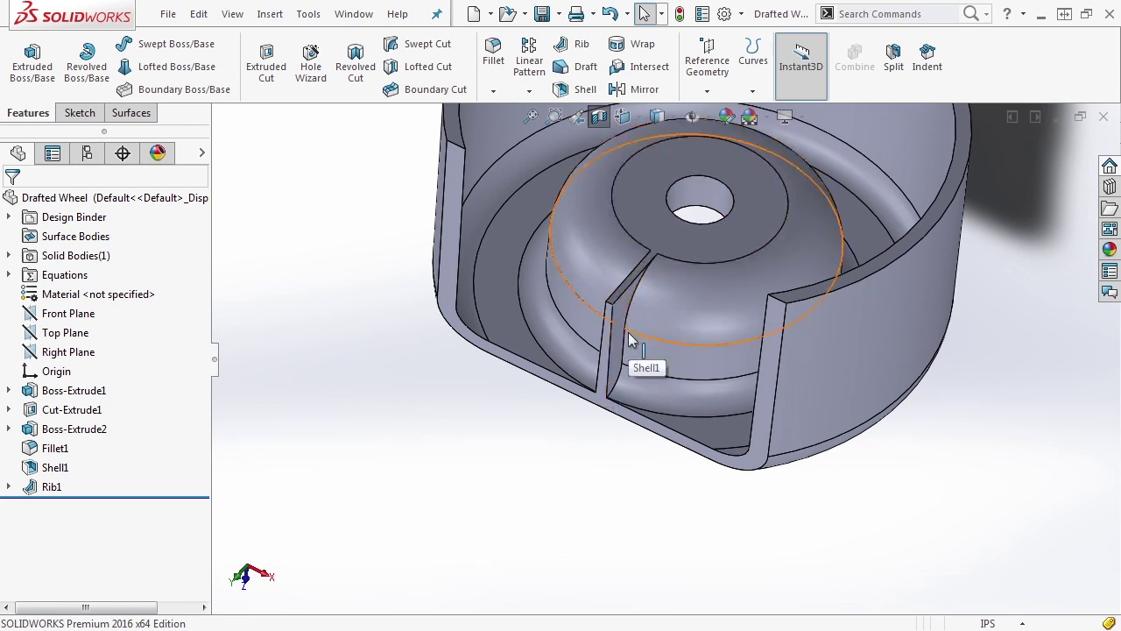
click(598, 119)
scroll(660, 345, up, 3)
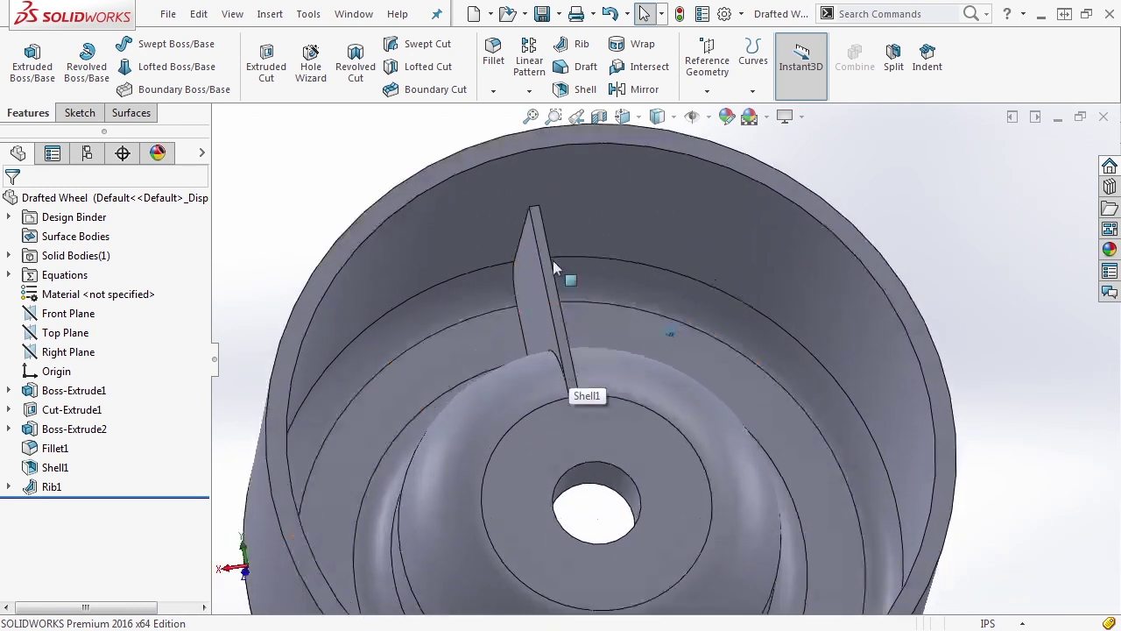
click(616, 404)
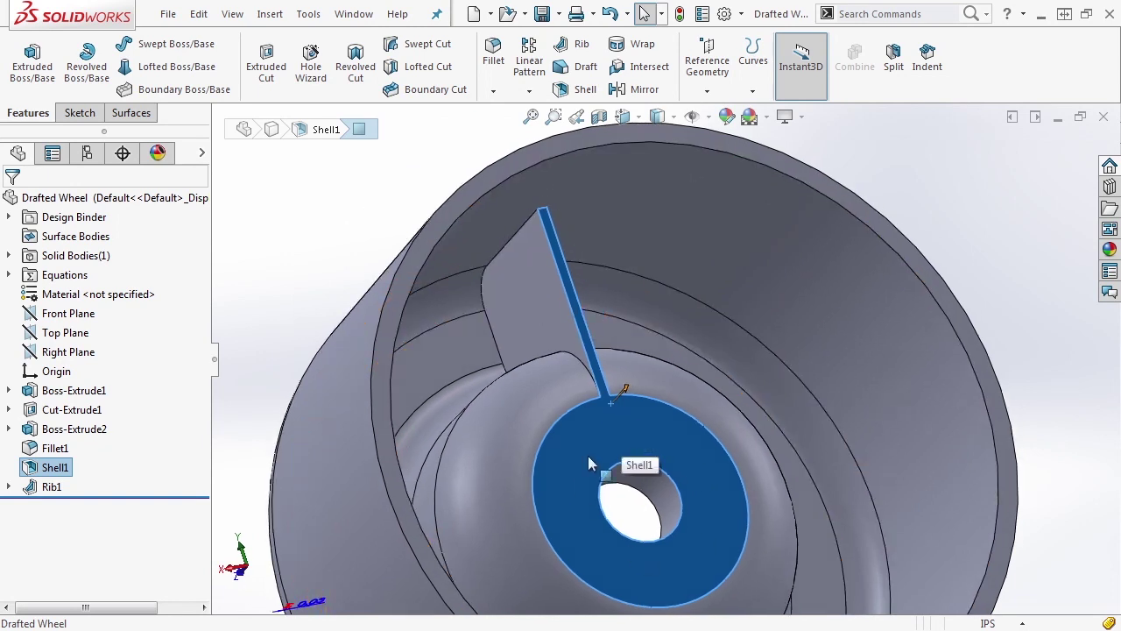
click(556, 160)
click(838, 256)
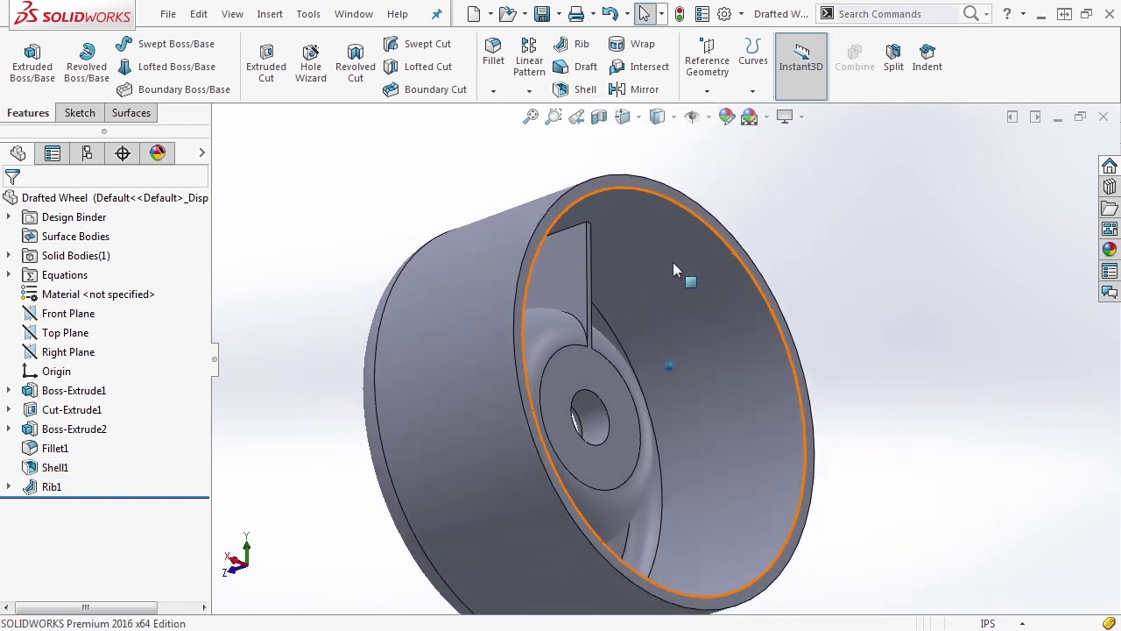
scroll(620, 244, down, 3)
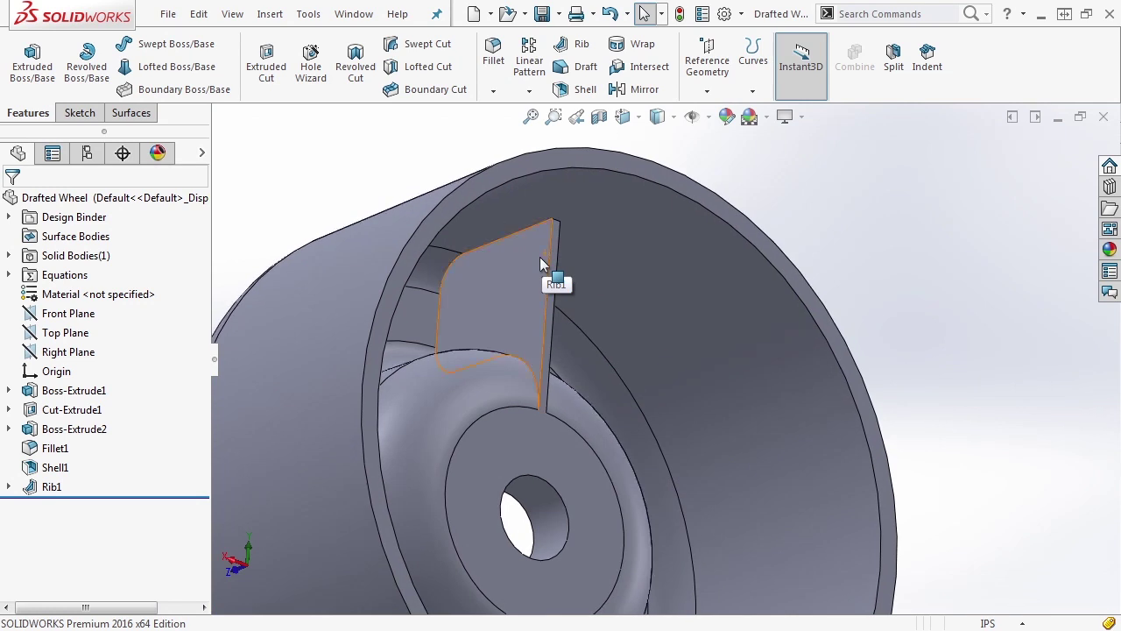
Fillet the short edge where the rib's top meets the wheel's outer wall with a 0.125 in symmetric radius.
click(495, 92)
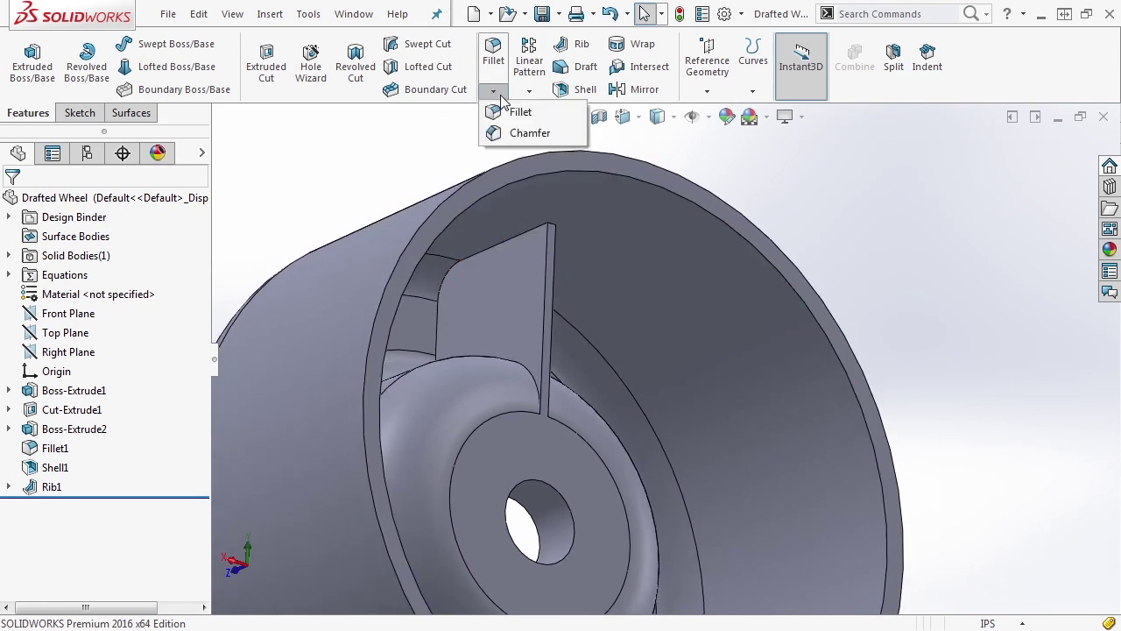
click(515, 112)
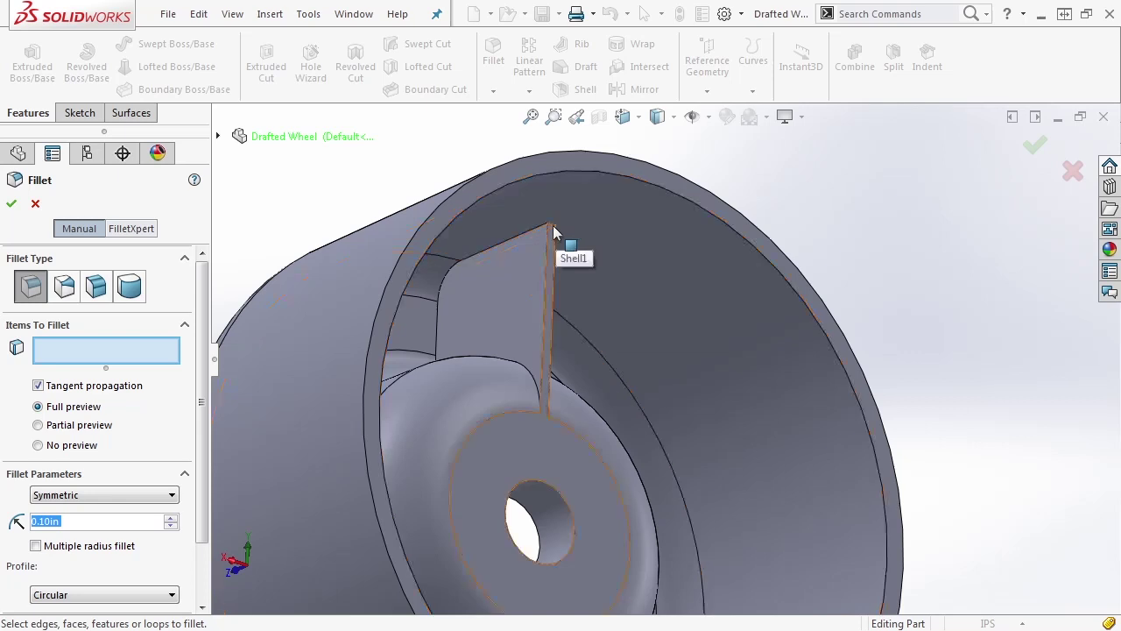
click(557, 235)
scroll(508, 257, down, 5)
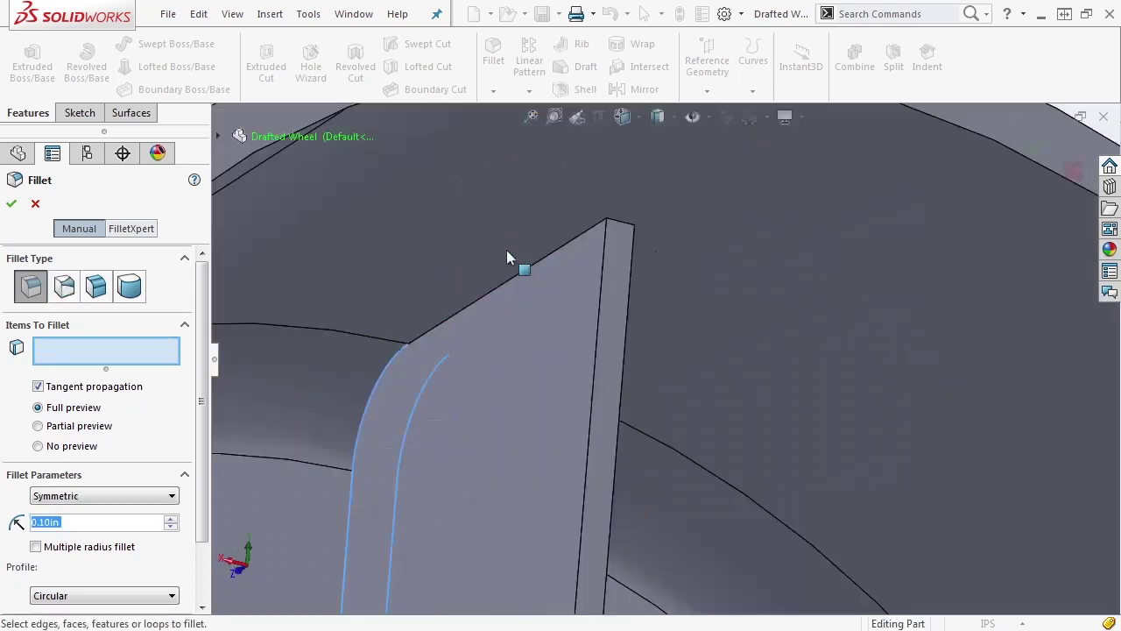
click(621, 225)
scroll(658, 321, up, 5)
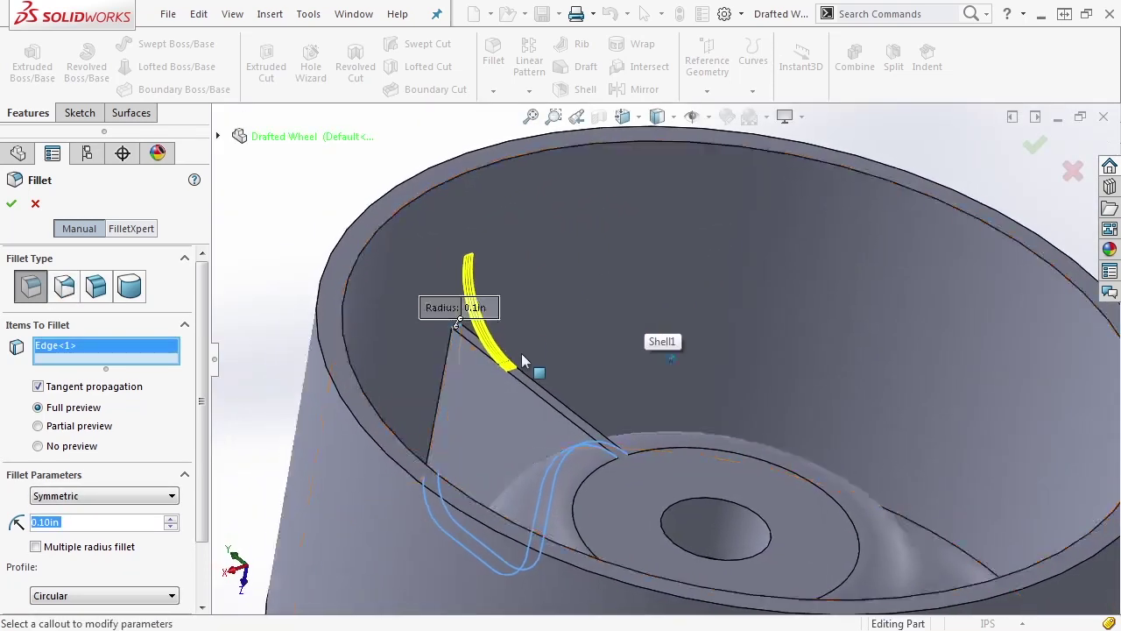
text(.1 25)
key(Return)
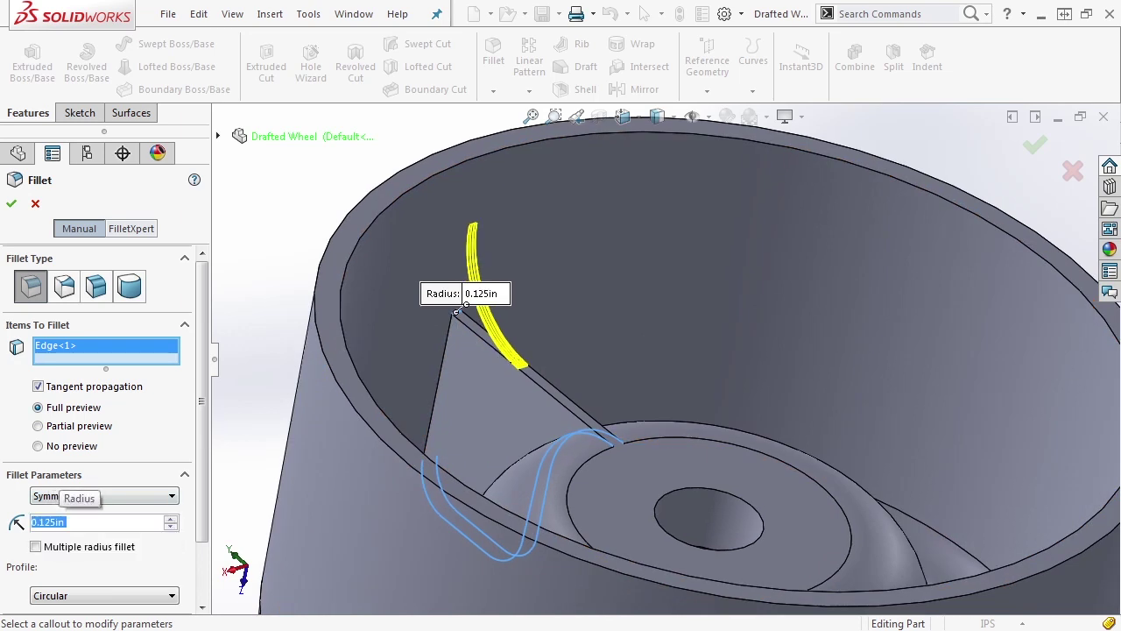
click(11, 203)
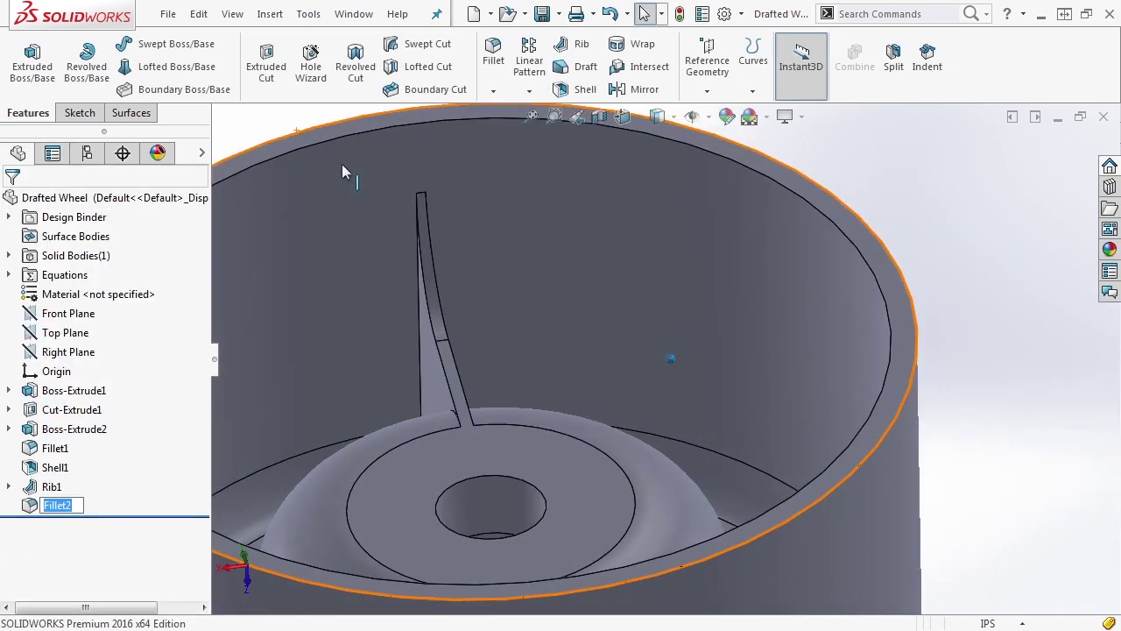
Inspect the filleted rib, and start a circular pattern with the rib and its fillet as the features to pattern.
click(623, 117)
click(698, 189)
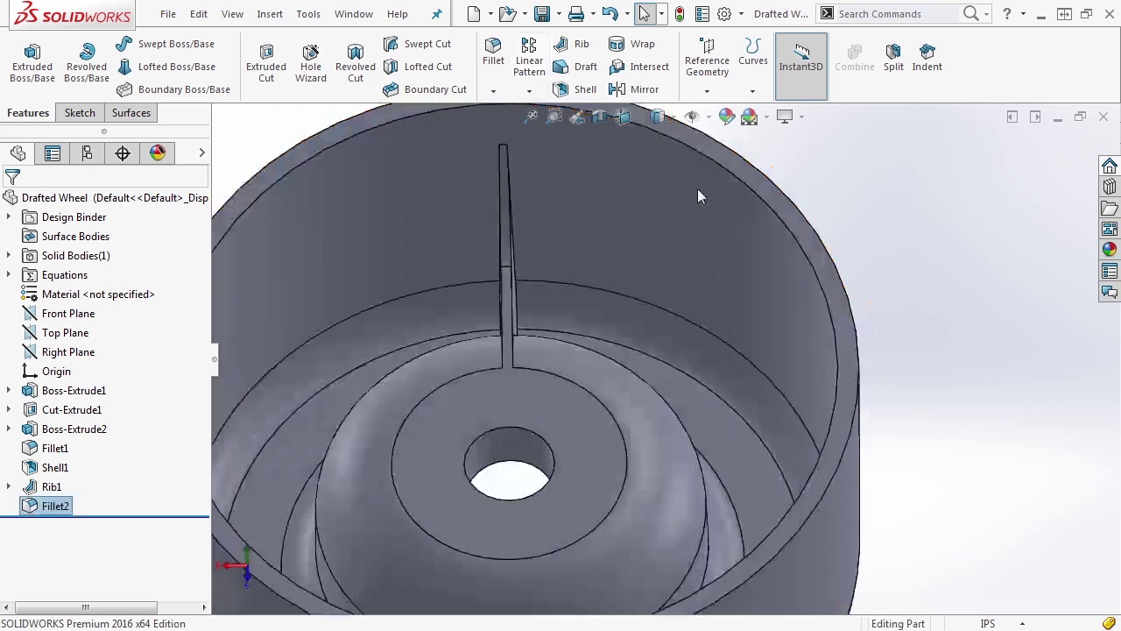
scroll(671, 211, down, 8)
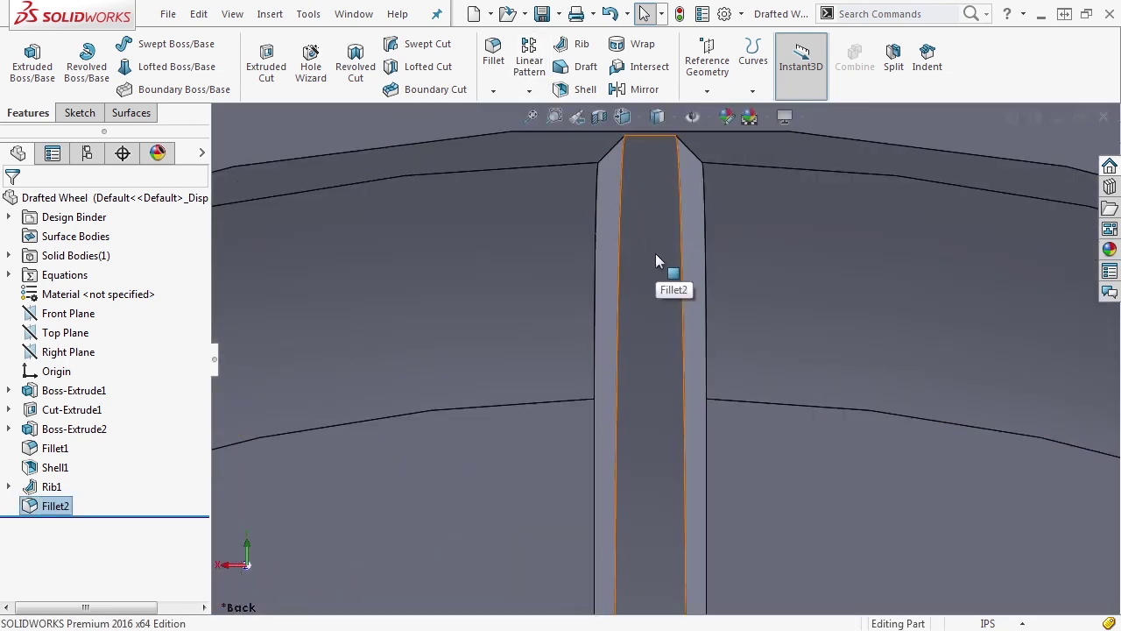
scroll(666, 298, up, 10)
middle_drag(676, 357, 670, 432)
scroll(670, 432, down, 2)
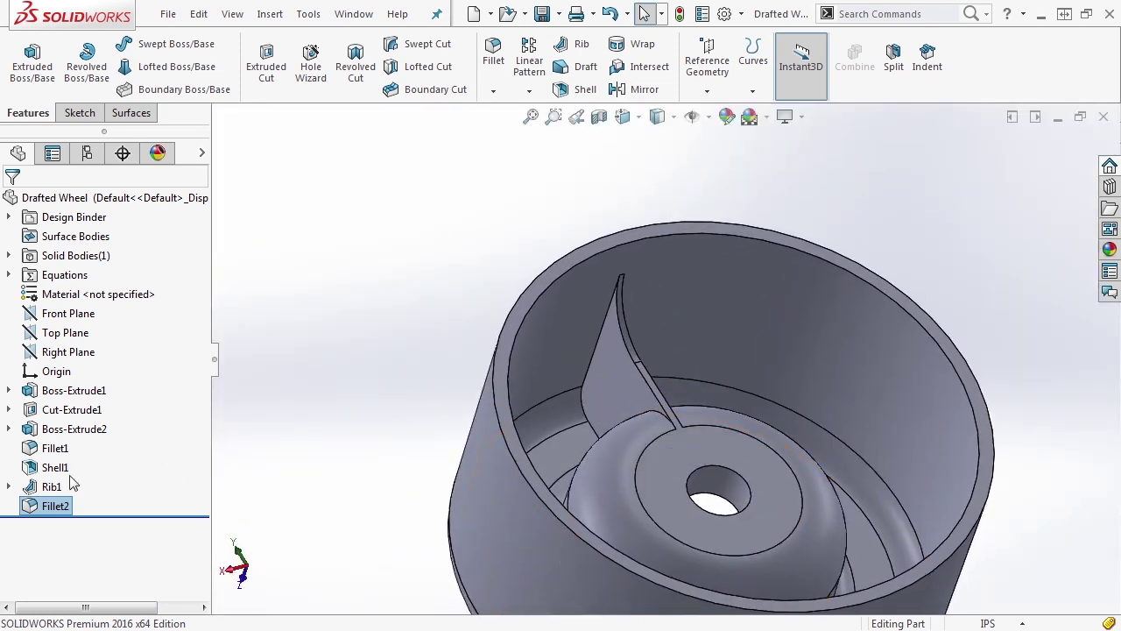
click(33, 492)
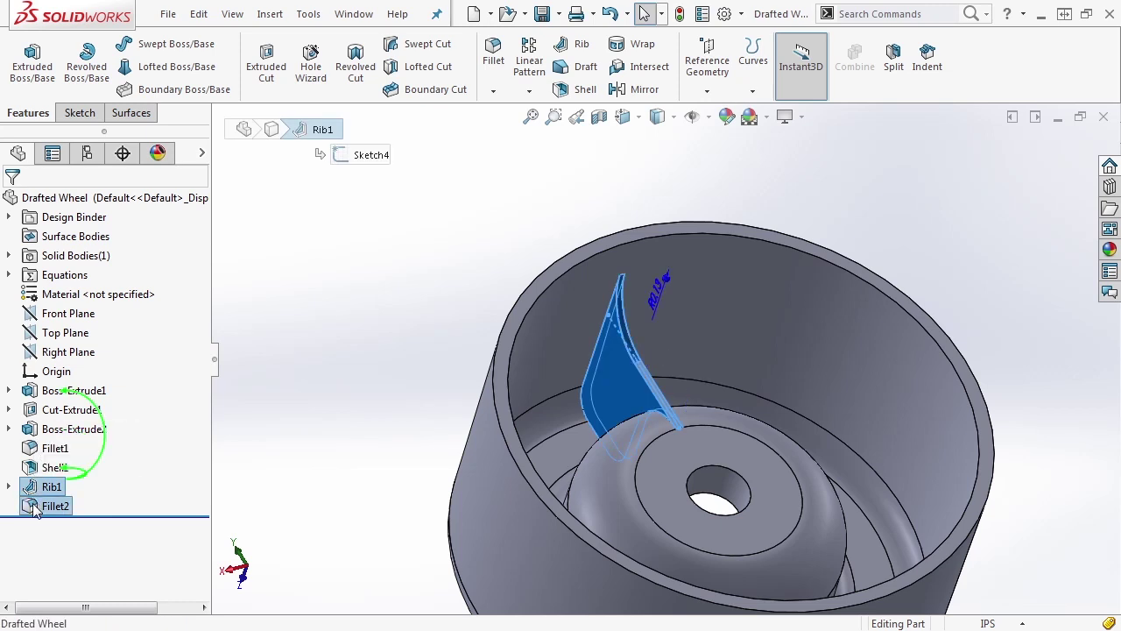
click(530, 91)
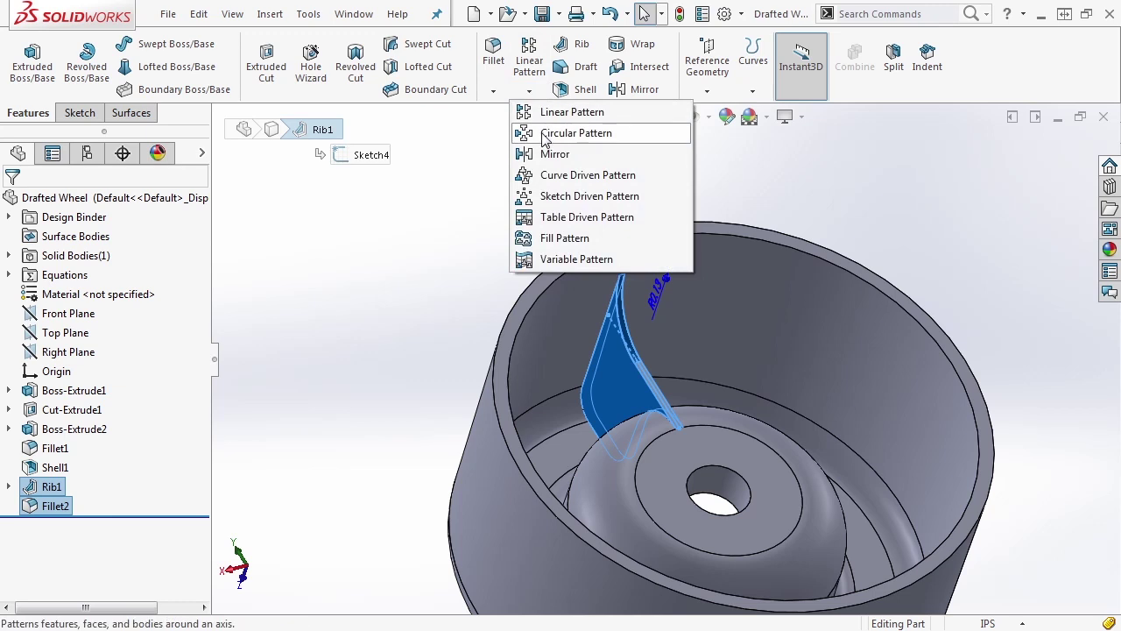
click(544, 138)
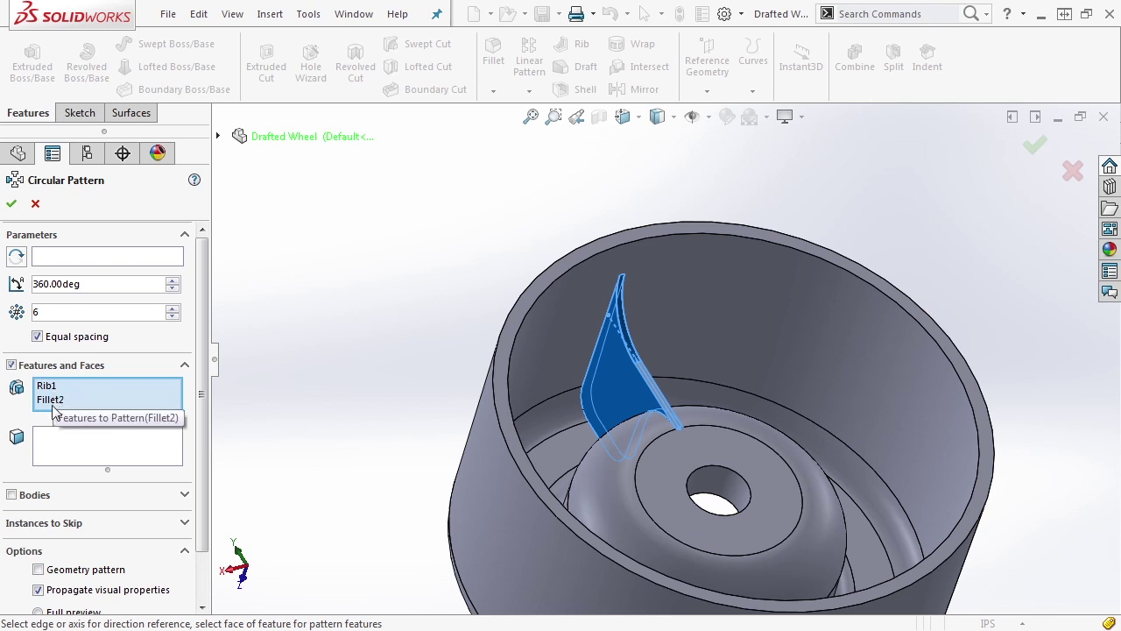
Use the central hole's circular edge as the pattern axis for 6 instances equally spaced over 360 degrees.
click(75, 257)
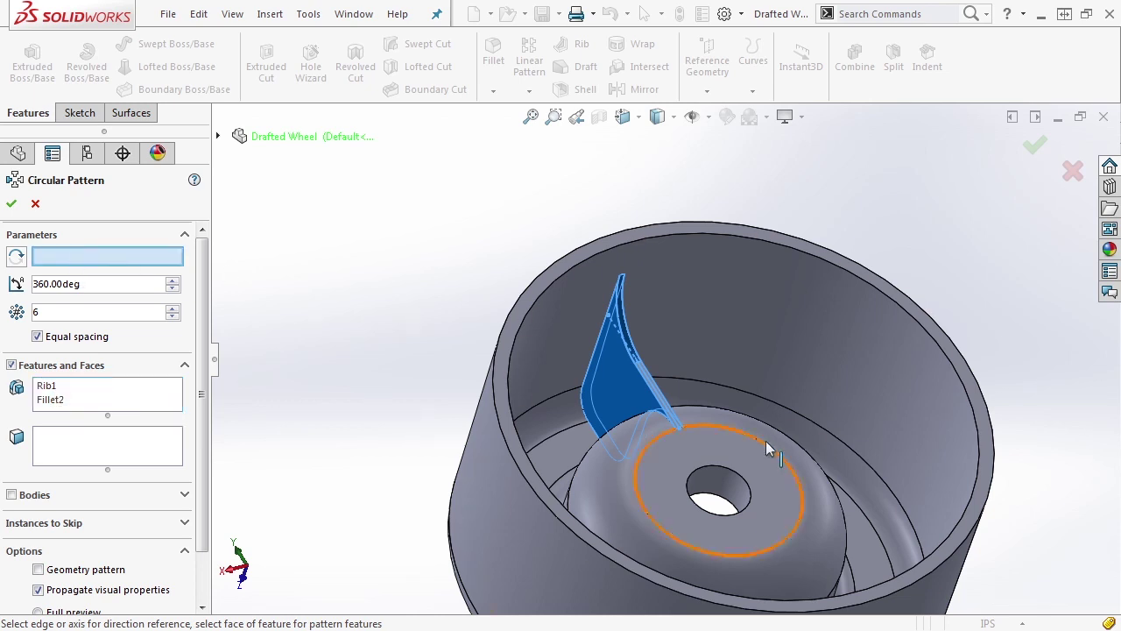
click(733, 469)
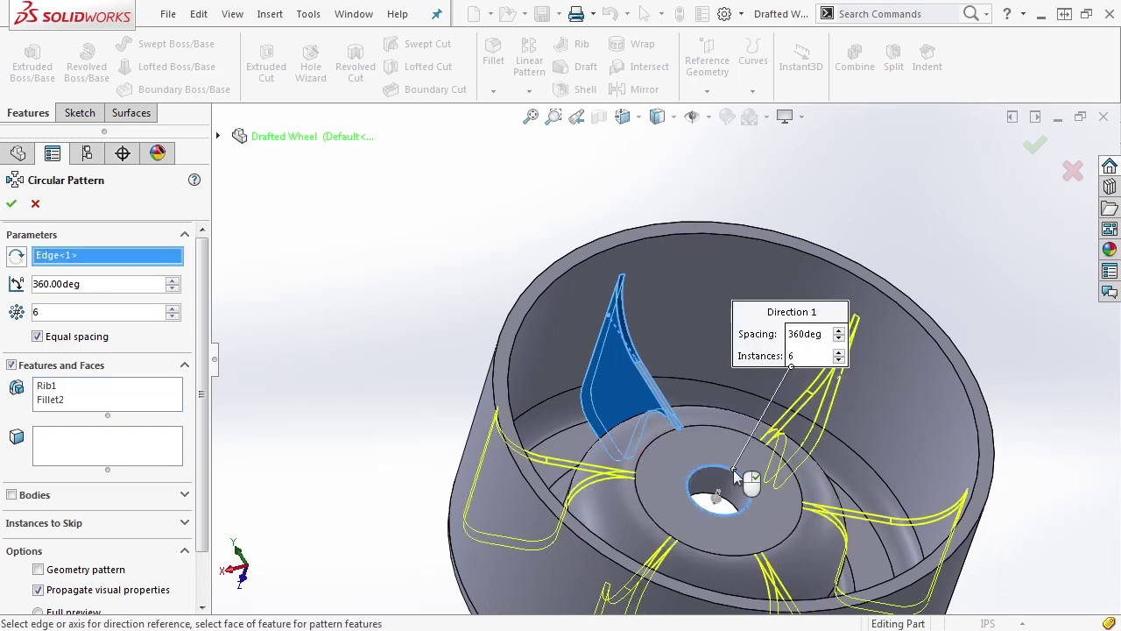
scroll(511, 286, up, 2)
middle_drag(512, 285, 429, 373)
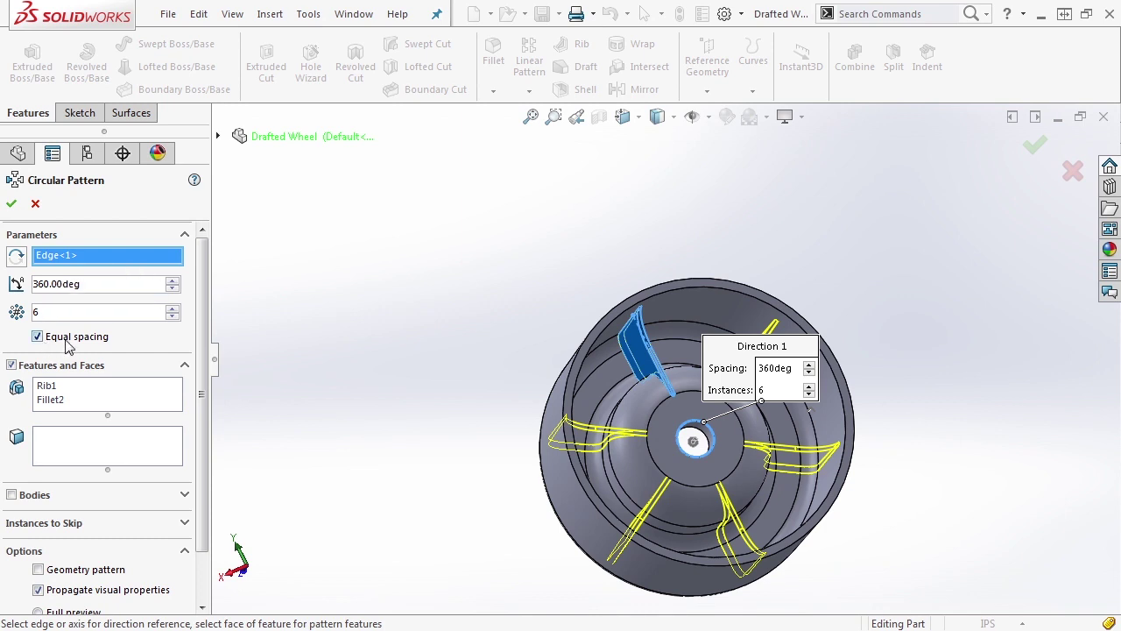
Try to create the circular pattern with the Geometry pattern option enabled.
click(73, 570)
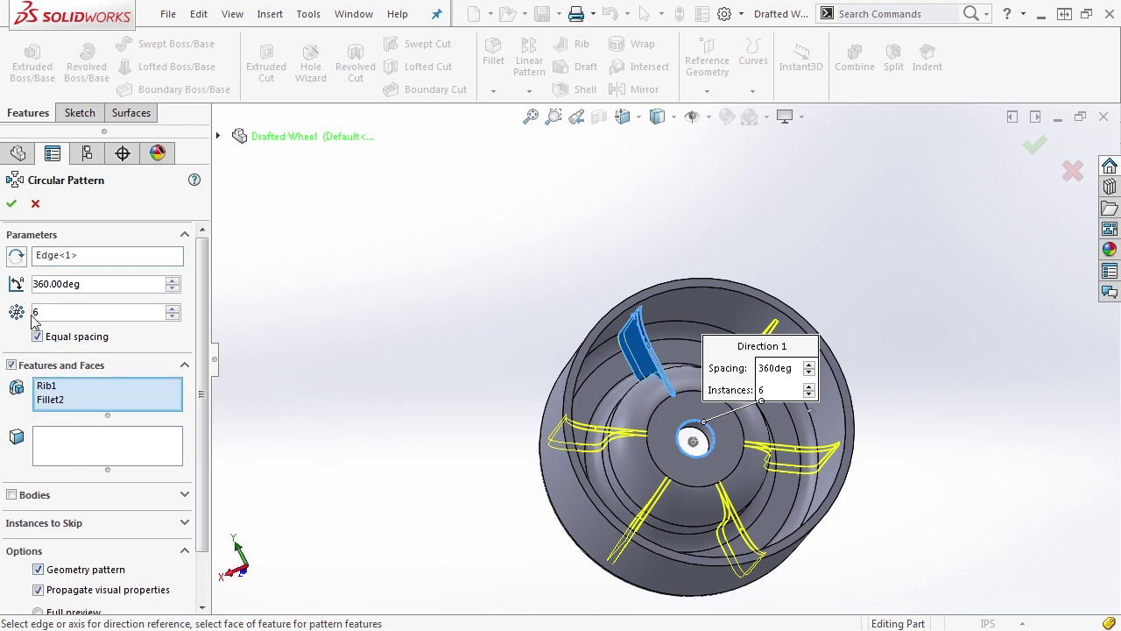
click(14, 206)
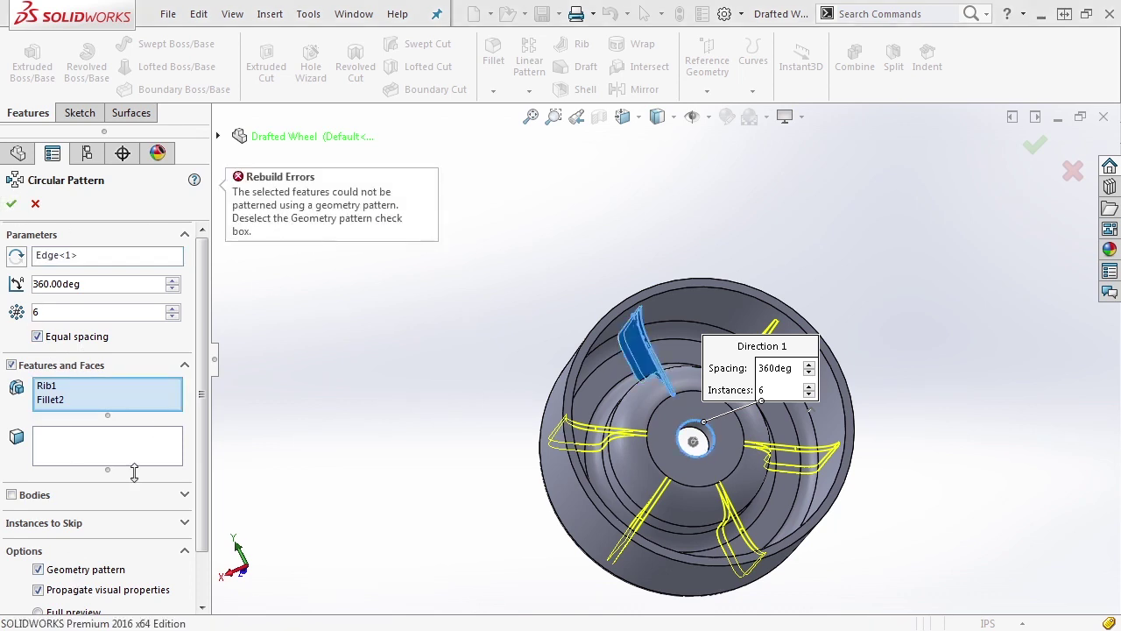
Disable the Geometry pattern option and accept the circular pattern of ribs.
click(91, 573)
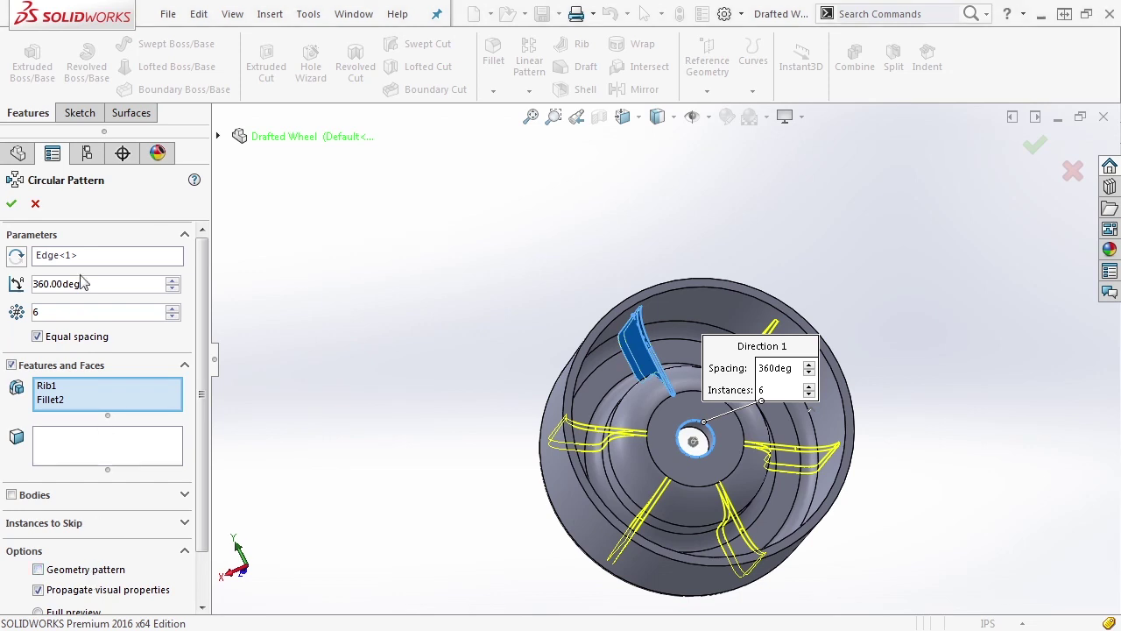
click(12, 203)
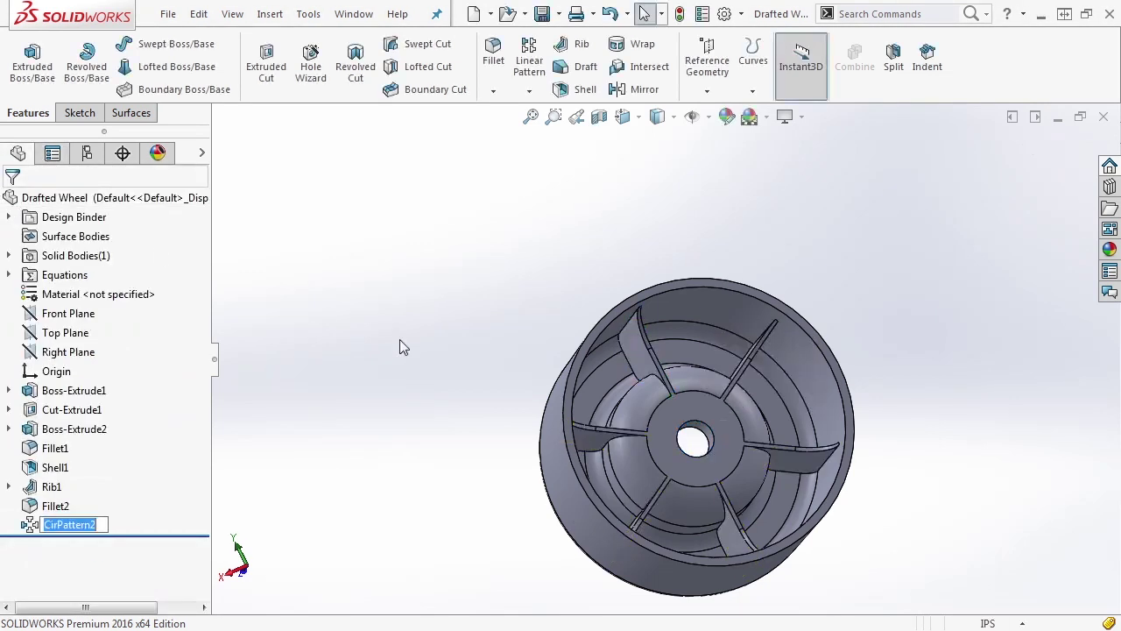
Save the finished wheel as a new part file named Drafted Wheel 2.
middle_drag(523, 370, 742, 369)
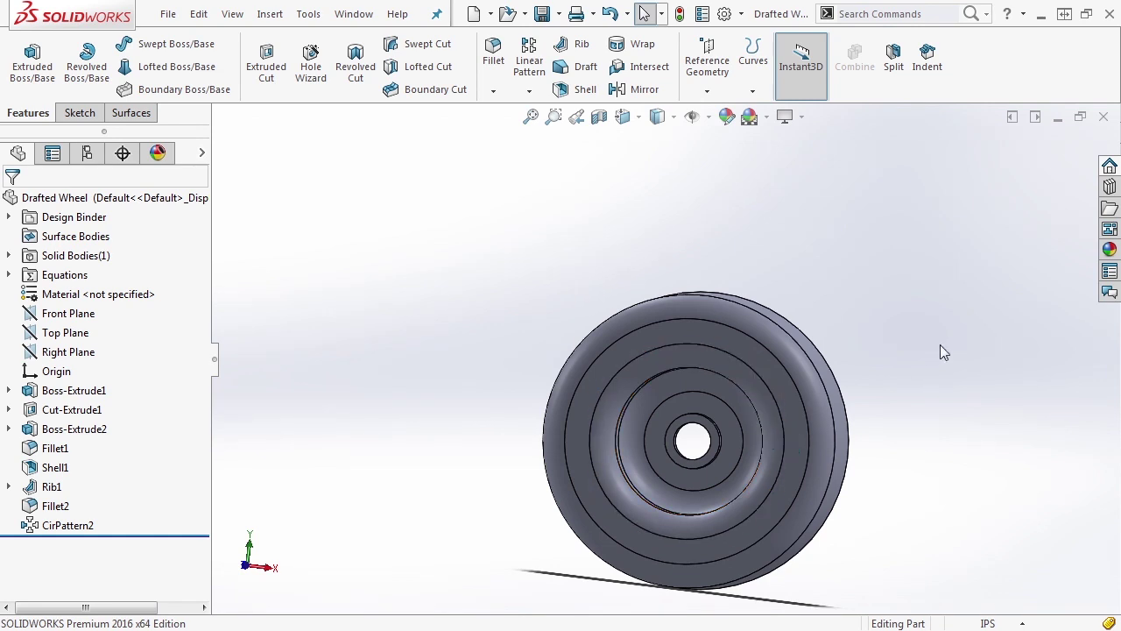
middle_drag(923, 358, 887, 358)
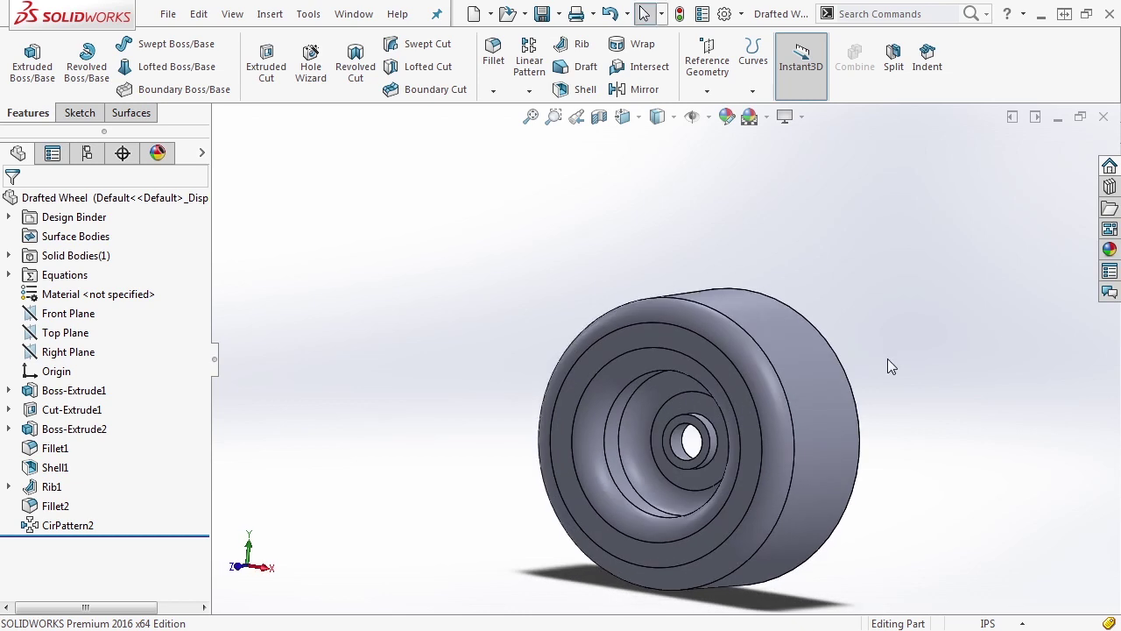
key(f)
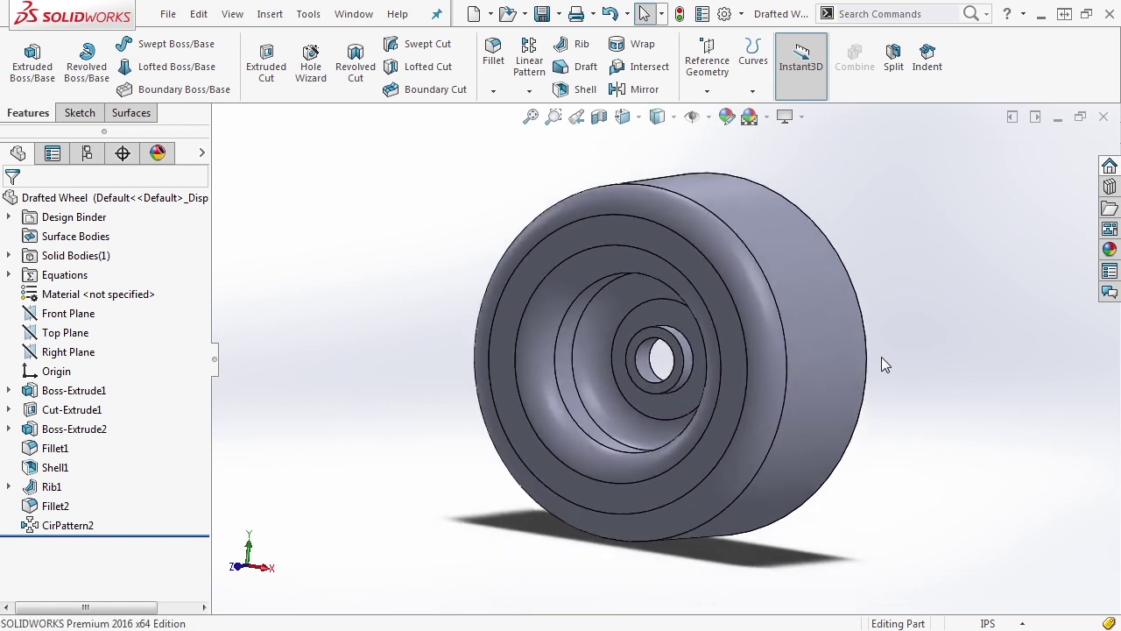
click(580, 57)
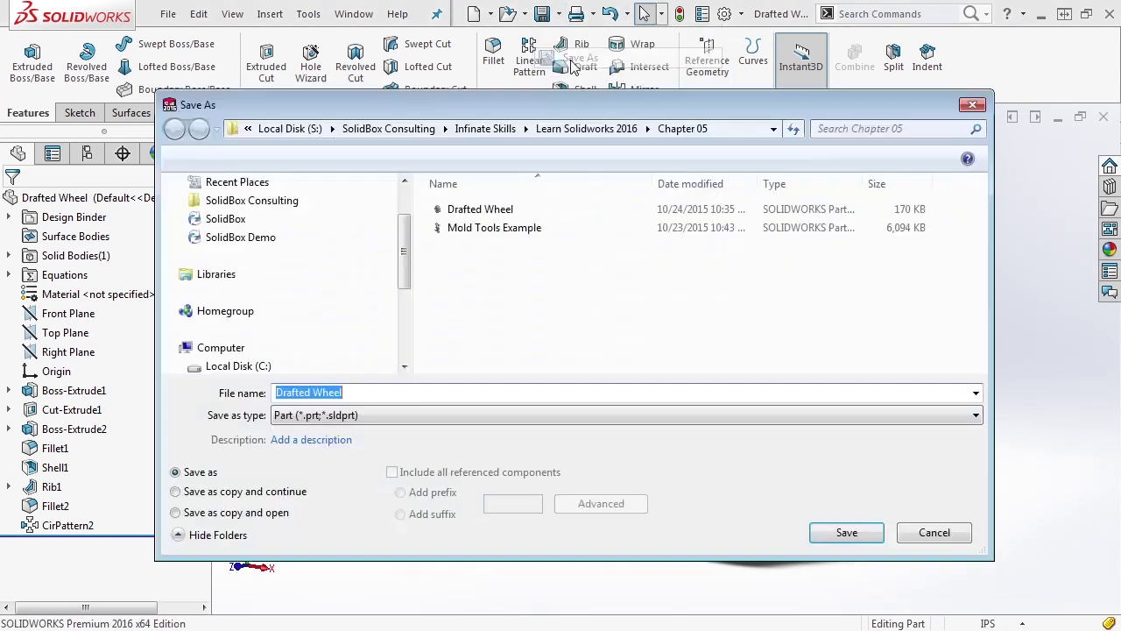
click(371, 392)
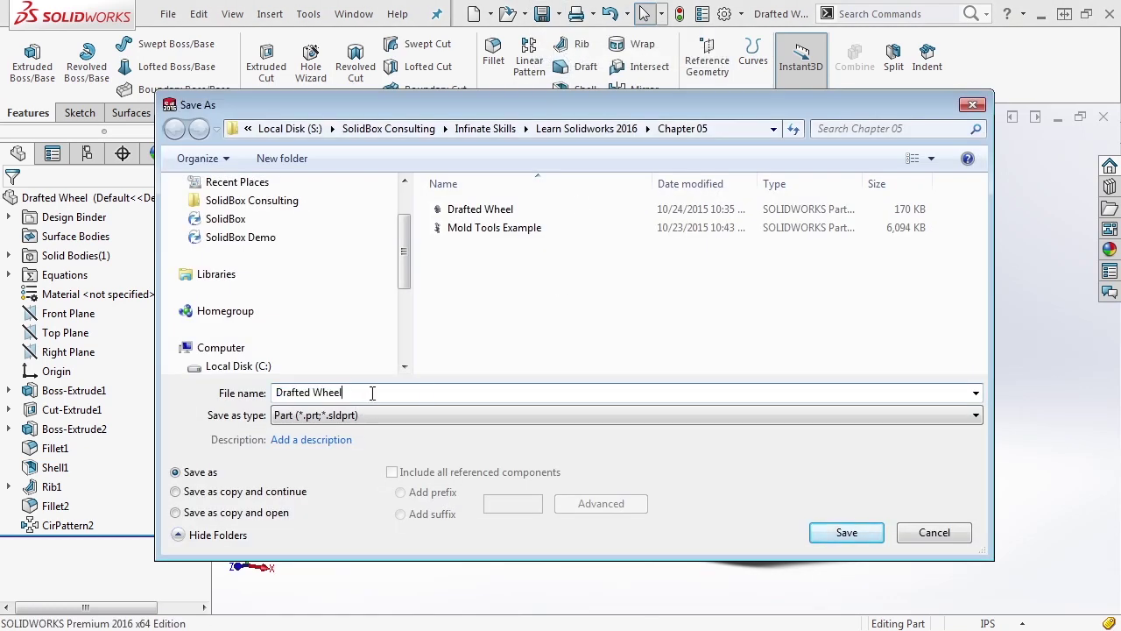
text(2)
key(Return)
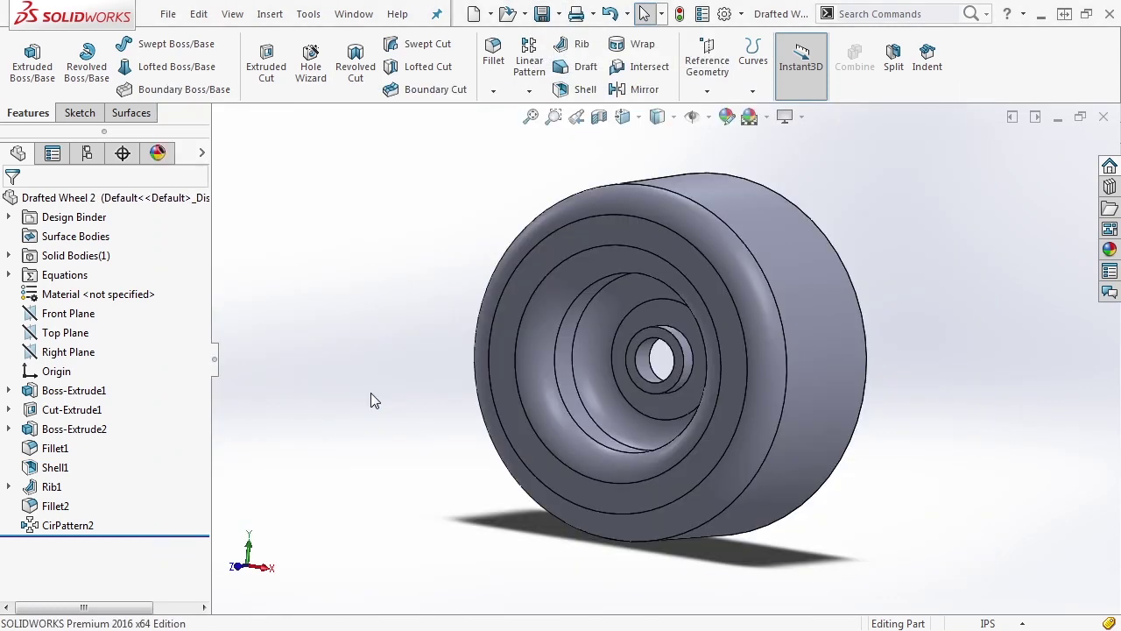